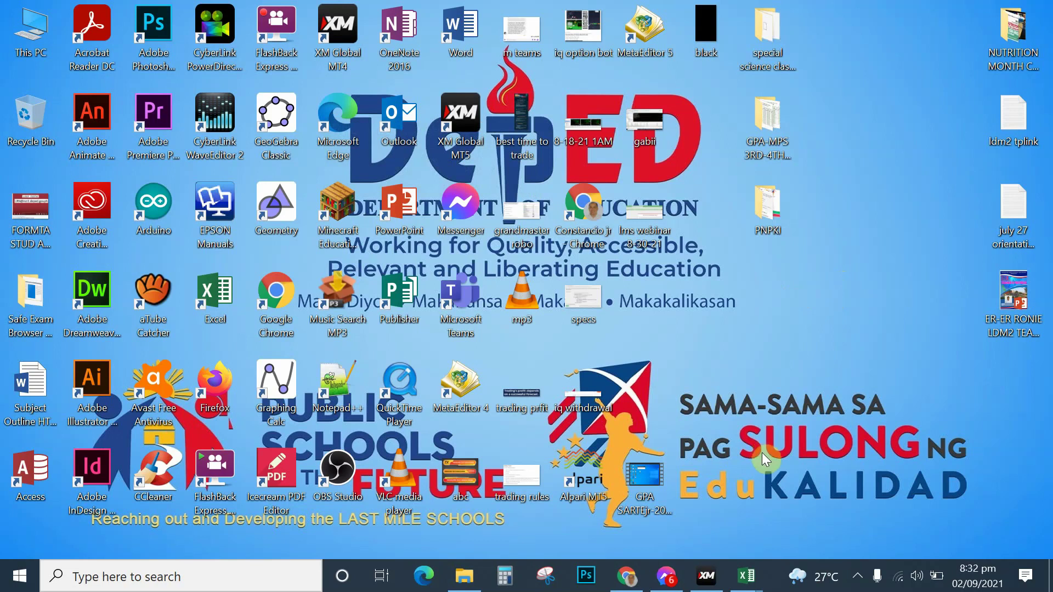
Step: Open the GPA GRADE POINT AVERAGE 2021 workbook and review its 70-74 and 75-79 range headings and the first section heading
{"action": "mouse_move", "coordinate": [749, 574]}
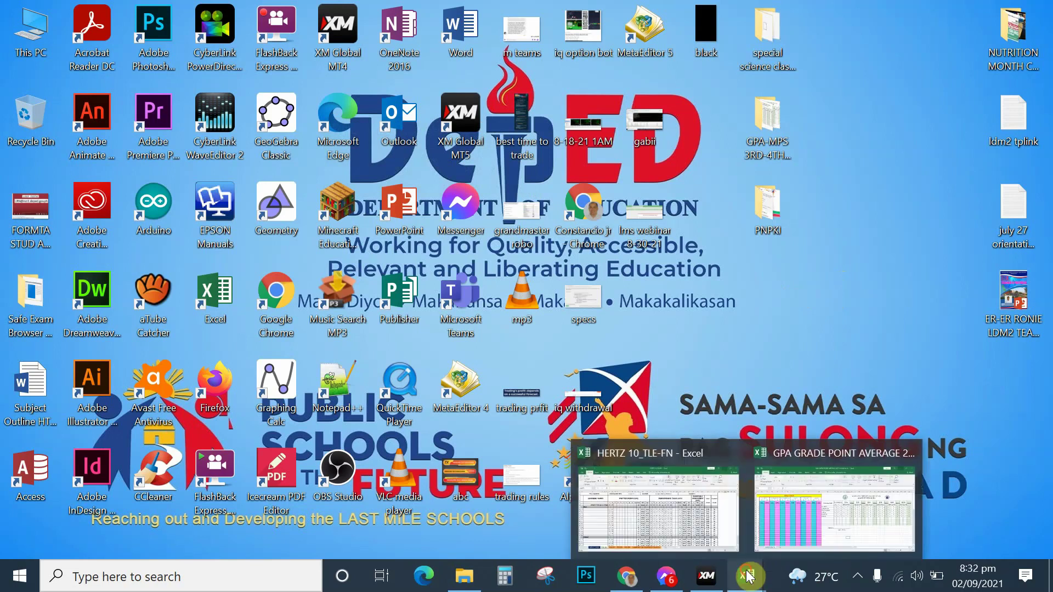
{"action": "left_click", "coordinate": [784, 517]}
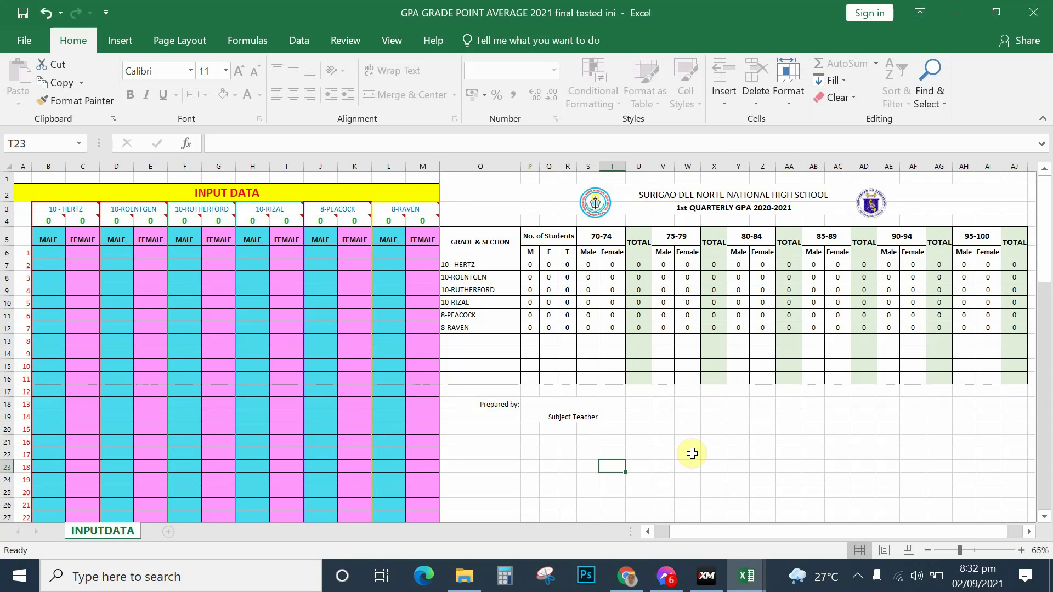
{"action": "left_click", "coordinate": [599, 233]}
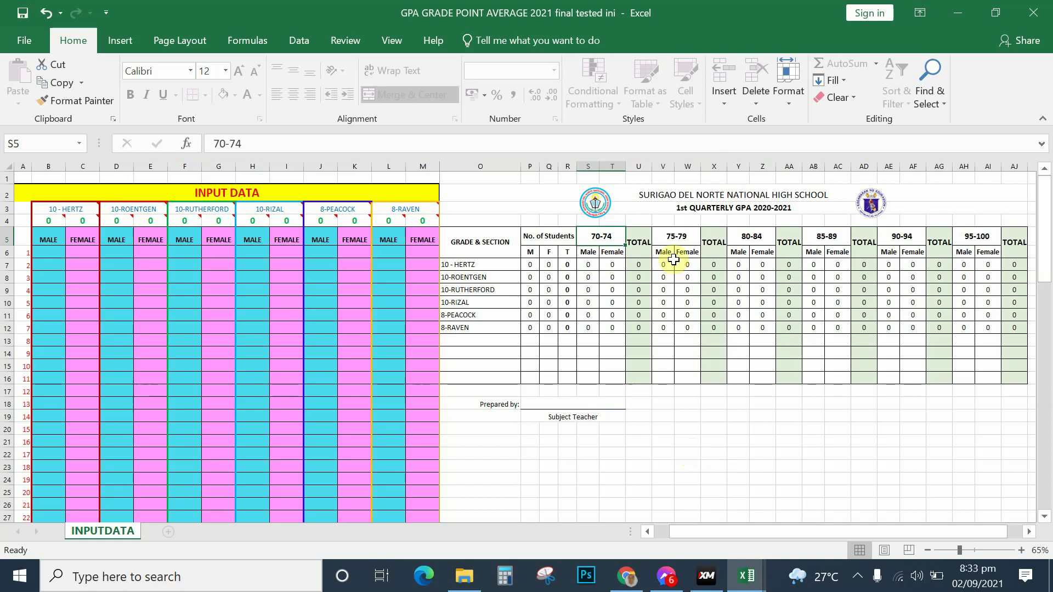
{"action": "left_click", "coordinate": [674, 238]}
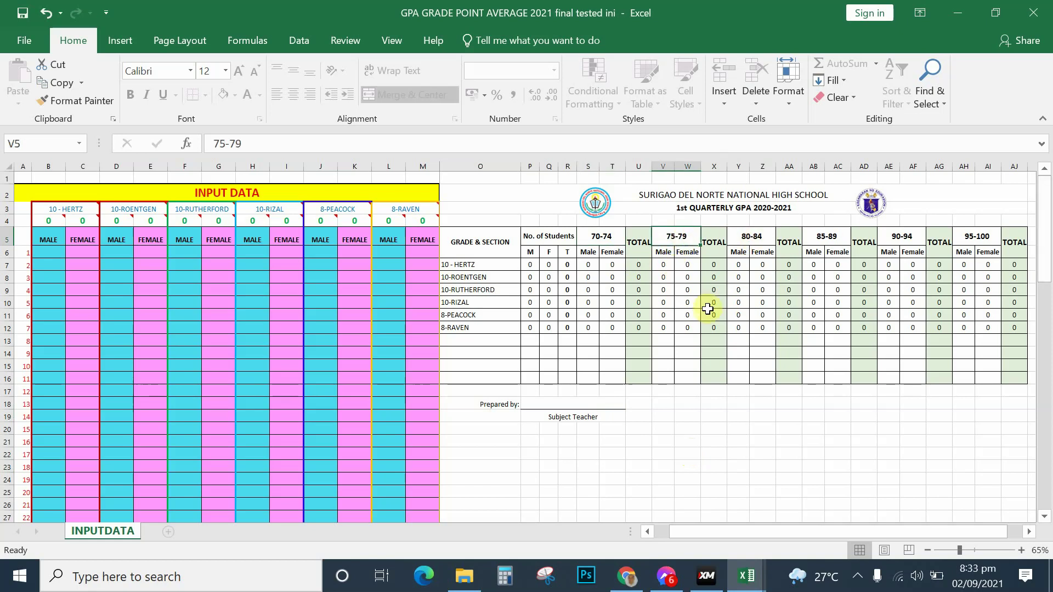
{"action": "left_click", "coordinate": [716, 442]}
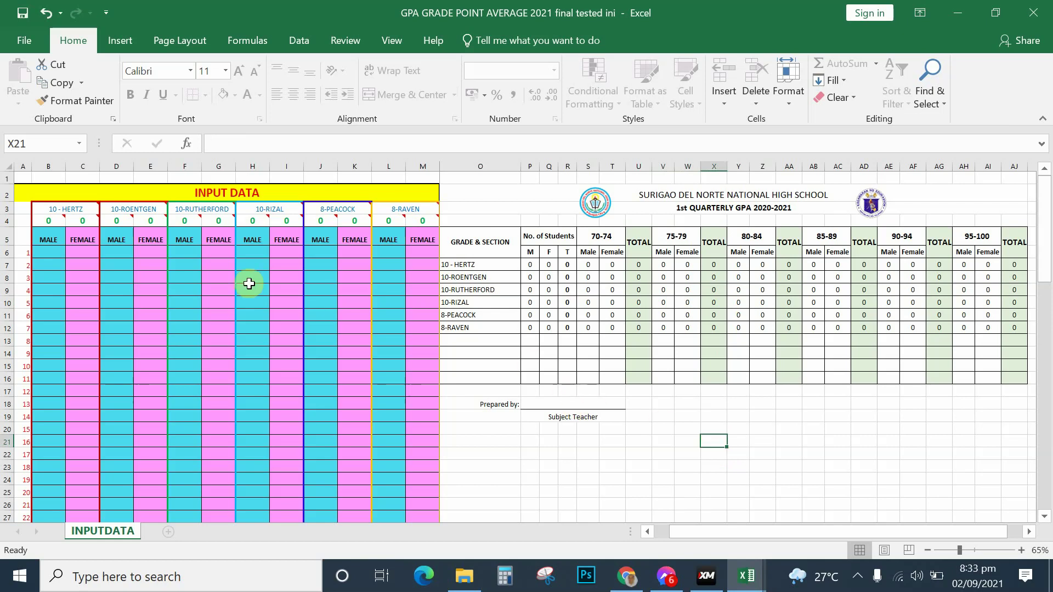
{"action": "mouse_move", "coordinate": [440, 227]}
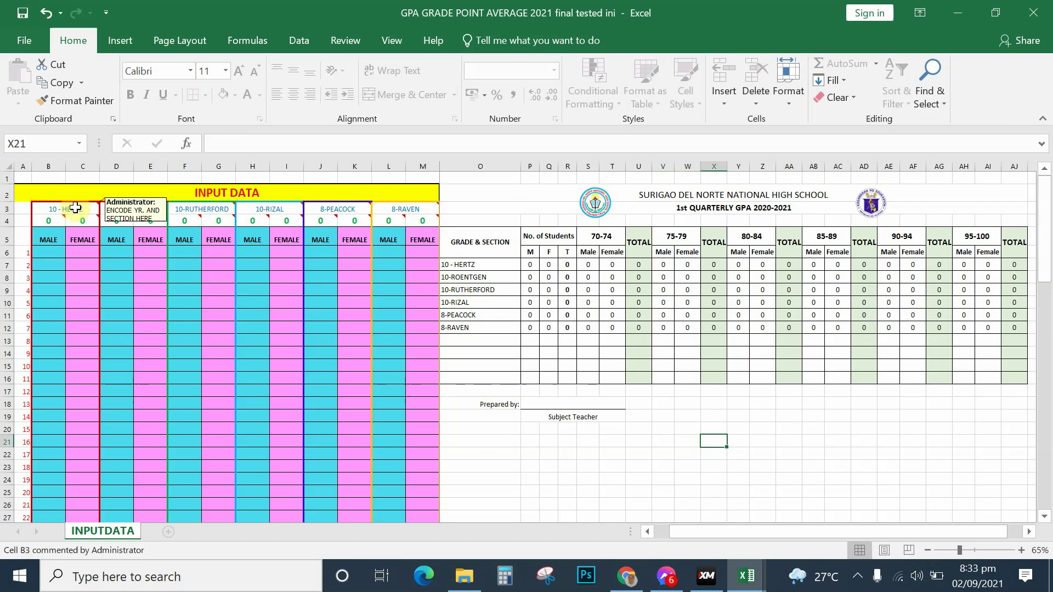
{"action": "left_click", "coordinate": [75, 208]}
{"action": "left_click", "coordinate": [464, 341]}
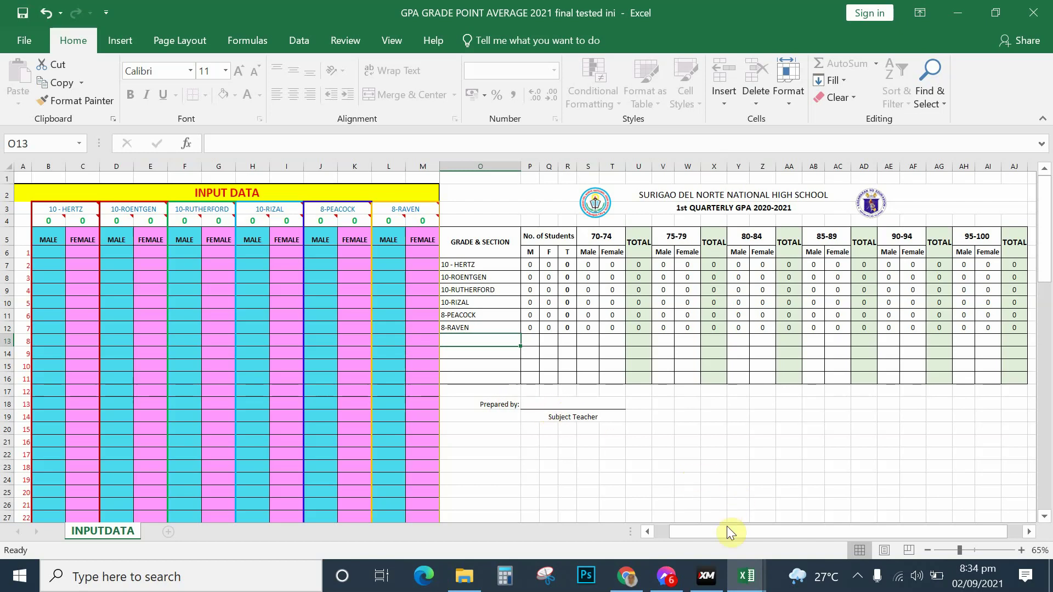
Step: Switch to the HERTZ 10_TLE-FN workbook and copy the male learners' quarterly grades in AJ12:AJ25 of the TLE_Q1 sheet
{"action": "left_click", "coordinate": [751, 580]}
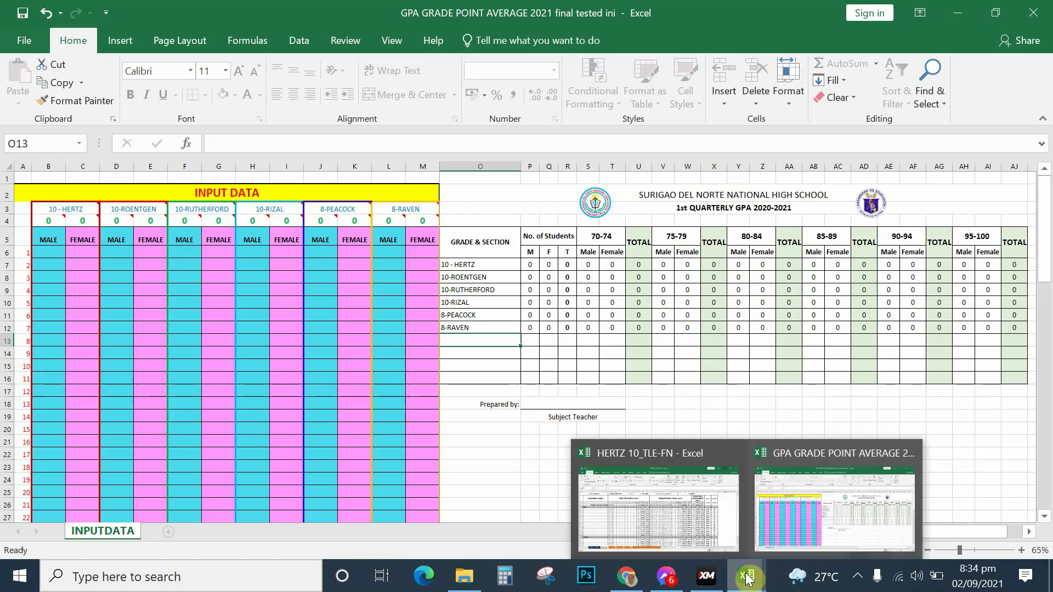
{"action": "left_click", "coordinate": [660, 511]}
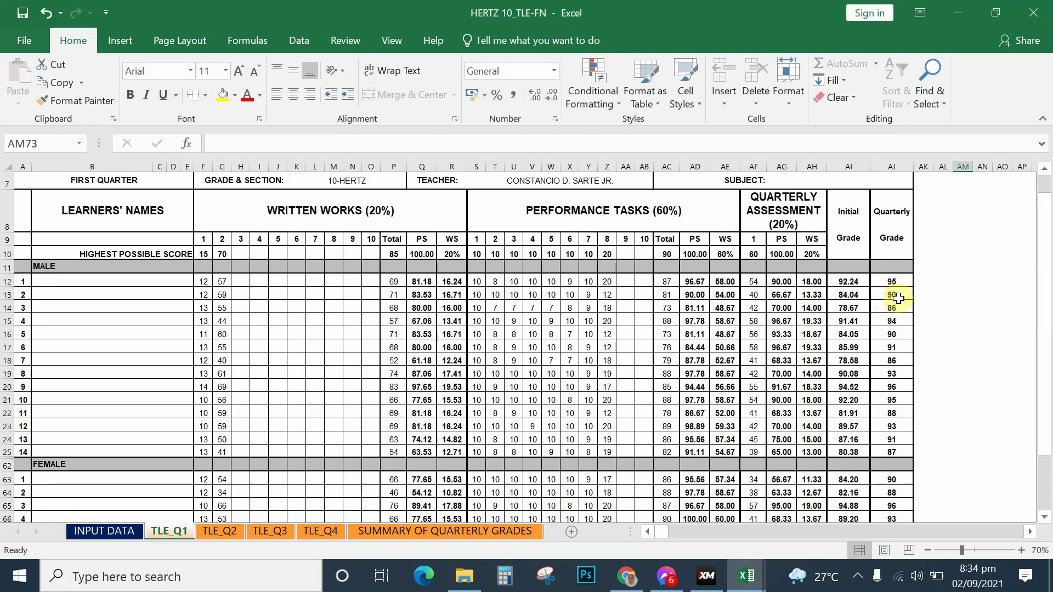
{"action": "left_click_drag", "start_coordinate": [885, 279], "coordinate": [885, 447]}
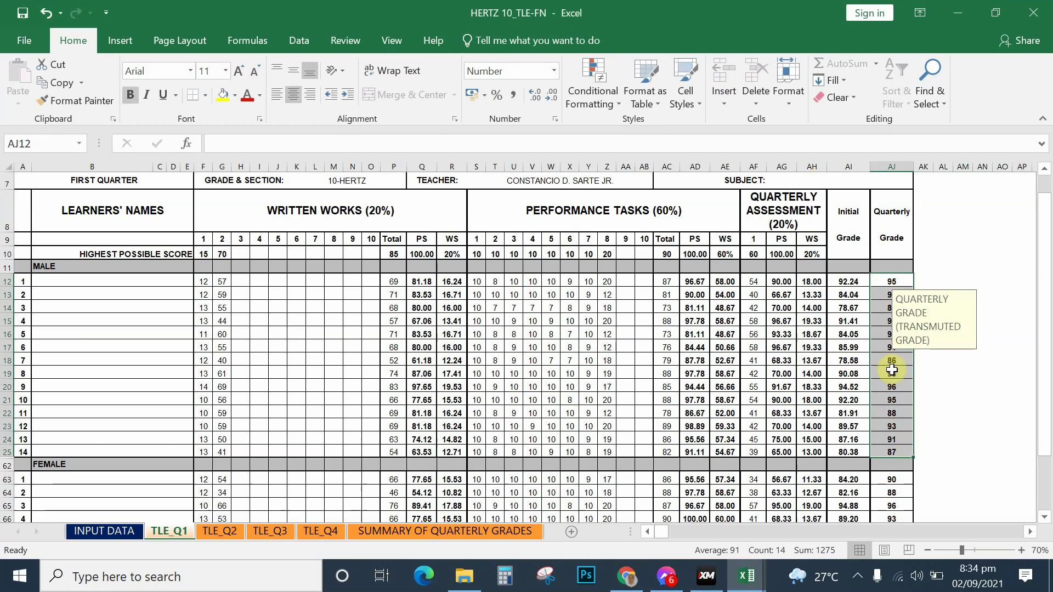
{"action": "right_click", "coordinate": [892, 368]}
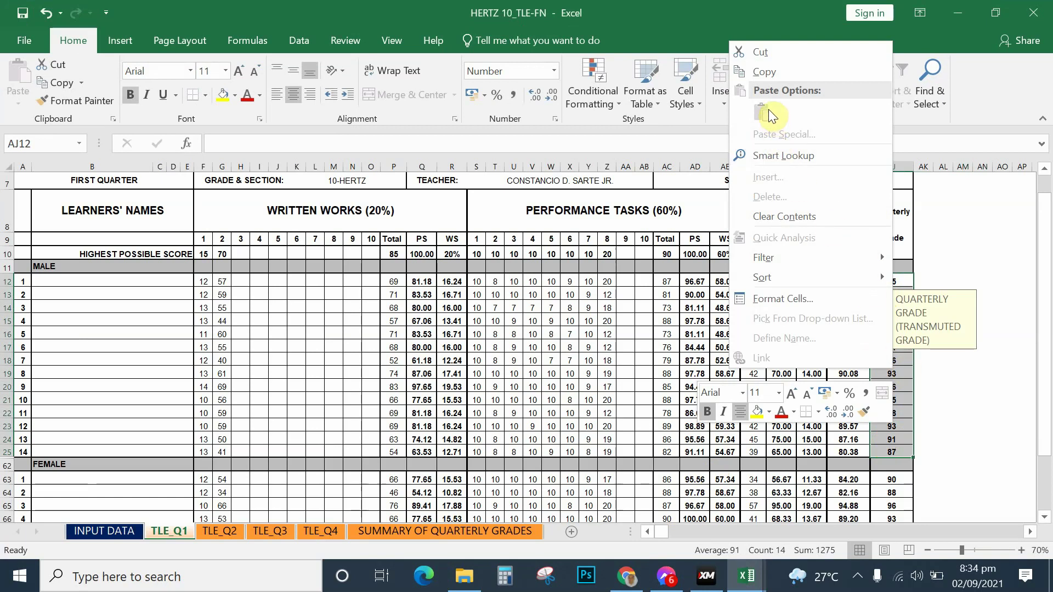
{"action": "left_click", "coordinate": [762, 70]}
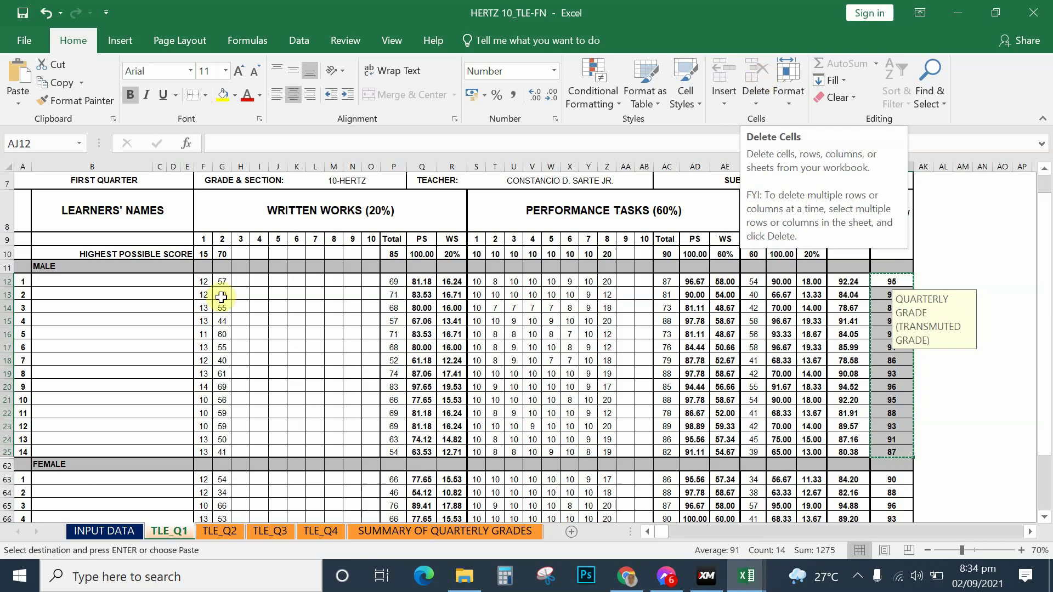
Step: Paste the copied male grades as values into the 10 - HERTZ male column of the GPA workbook, starting at B6
{"action": "left_click", "coordinate": [747, 573]}
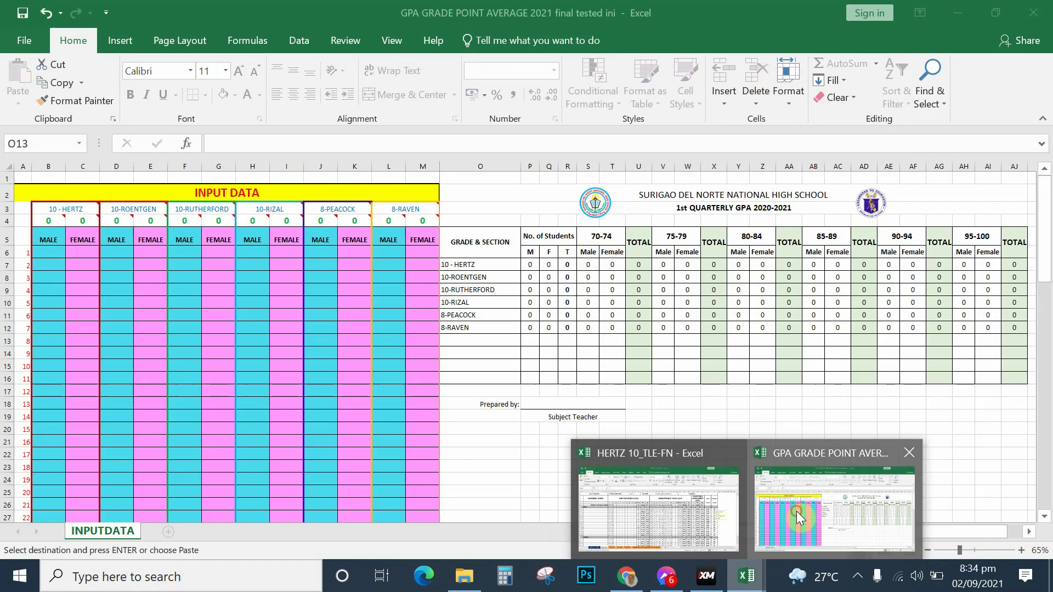
{"action": "left_click", "coordinate": [796, 511]}
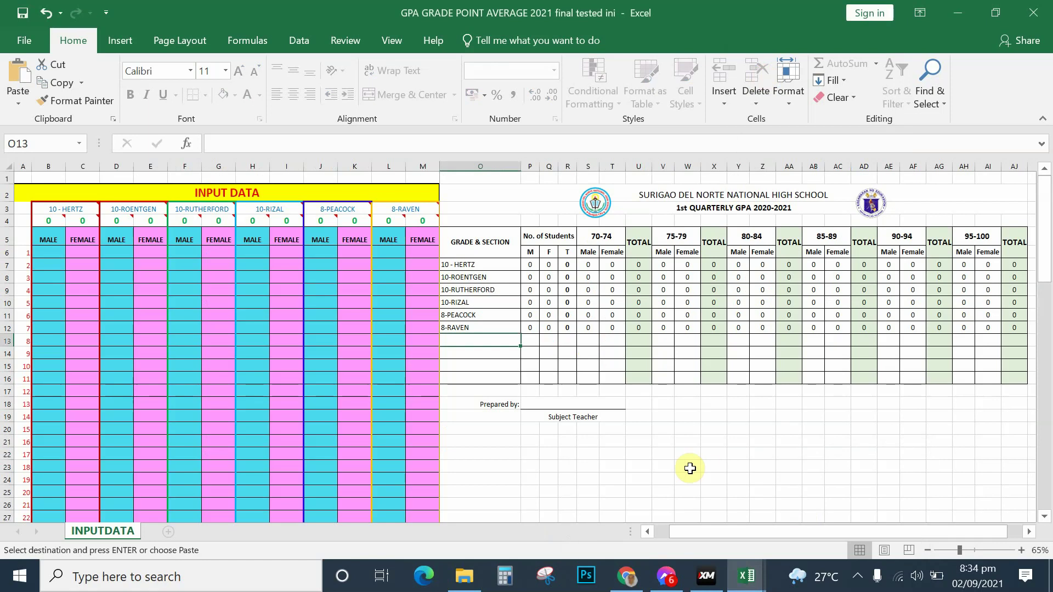
{"action": "key", "text": "Escape"}
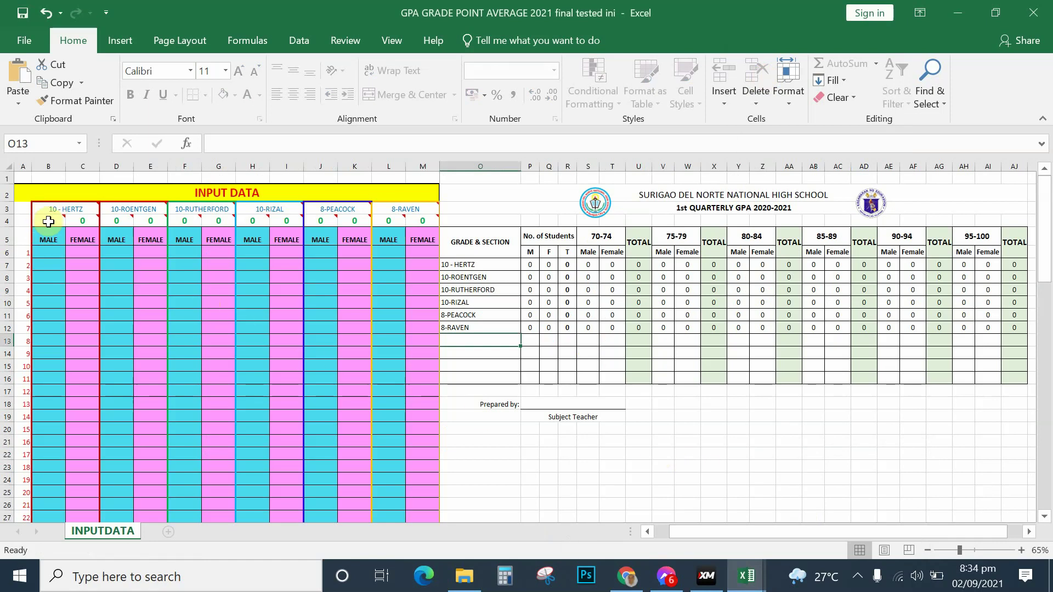
{"action": "left_click", "coordinate": [44, 252]}
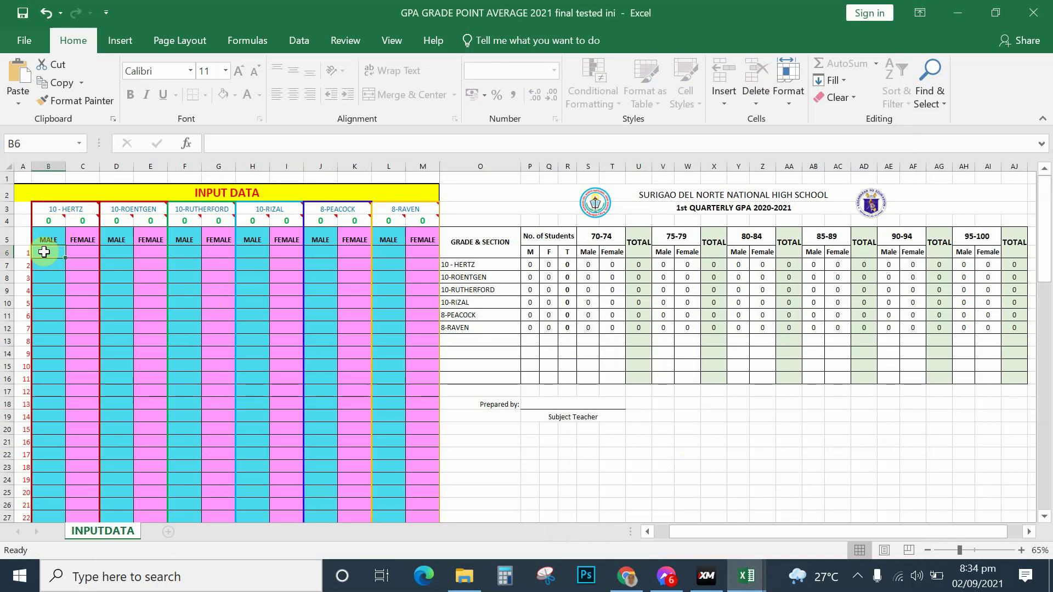
{"action": "right_click", "coordinate": [44, 251]}
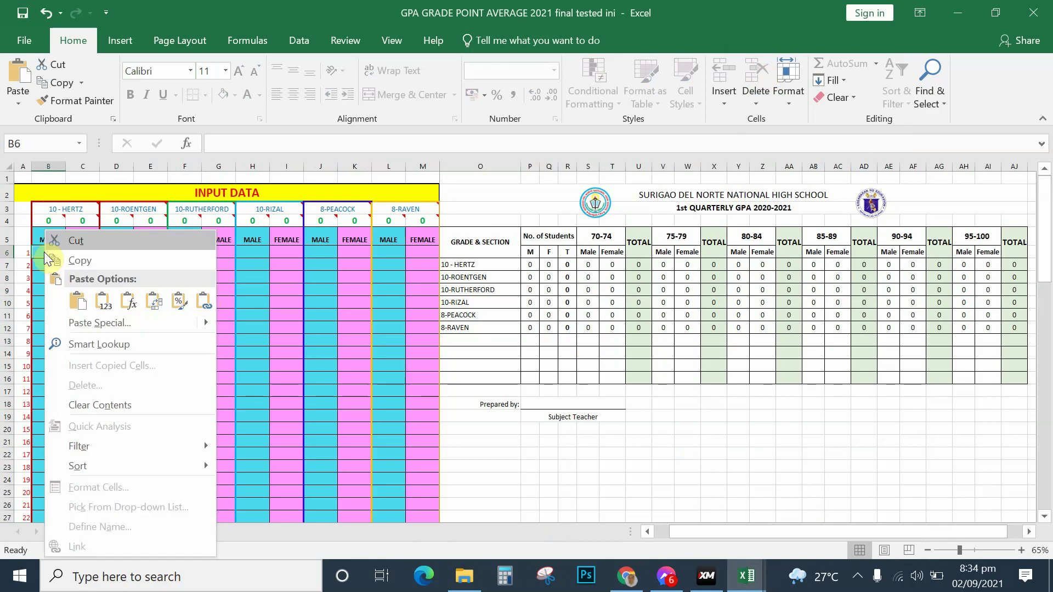
{"action": "left_click", "coordinate": [80, 304]}
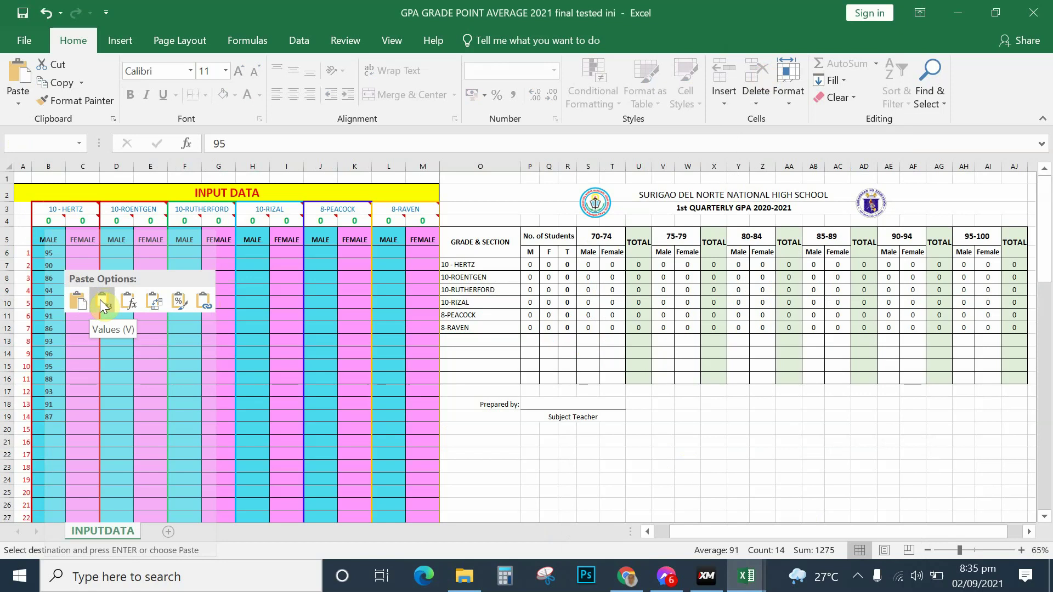
{"action": "left_click", "coordinate": [99, 300]}
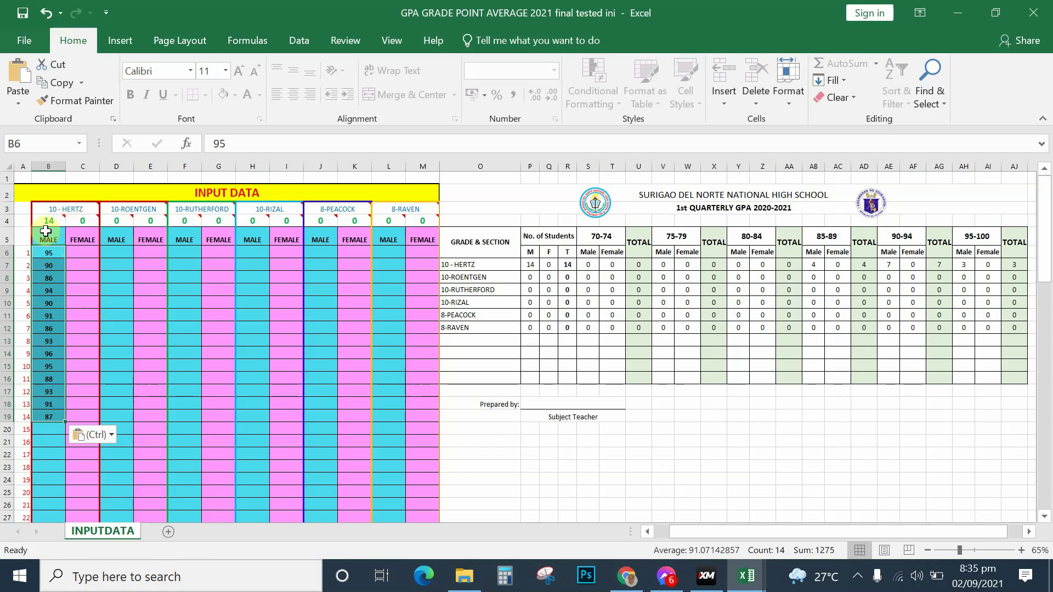
Step: Check the 10 - HERTZ male count above the pasted grades against the section's No. of Students cells in the summary table
{"action": "left_click_drag", "start_coordinate": [48, 250], "coordinate": [38, 429]}
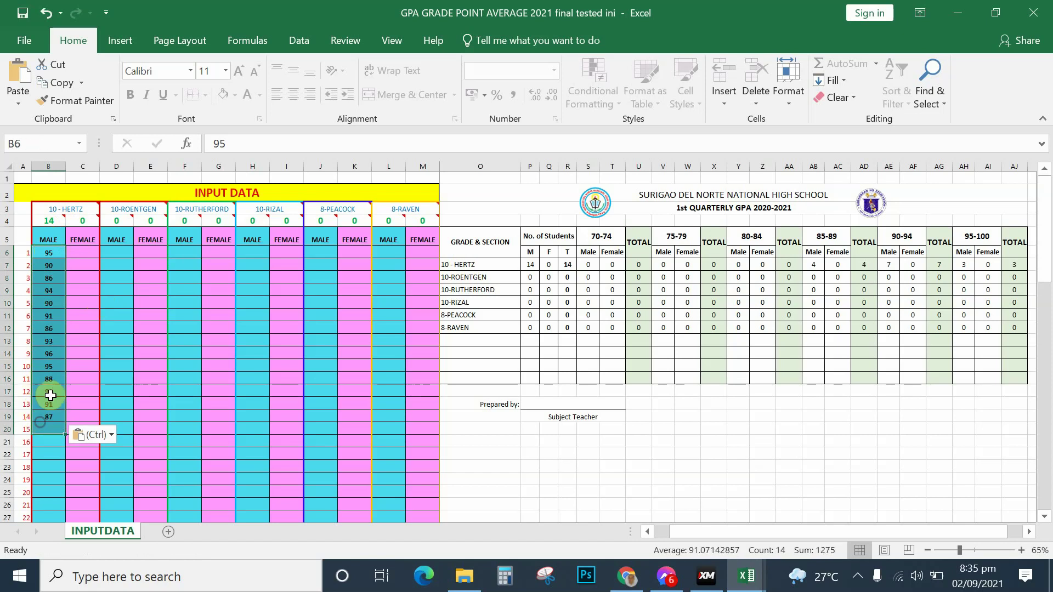
{"action": "left_click", "coordinate": [53, 220]}
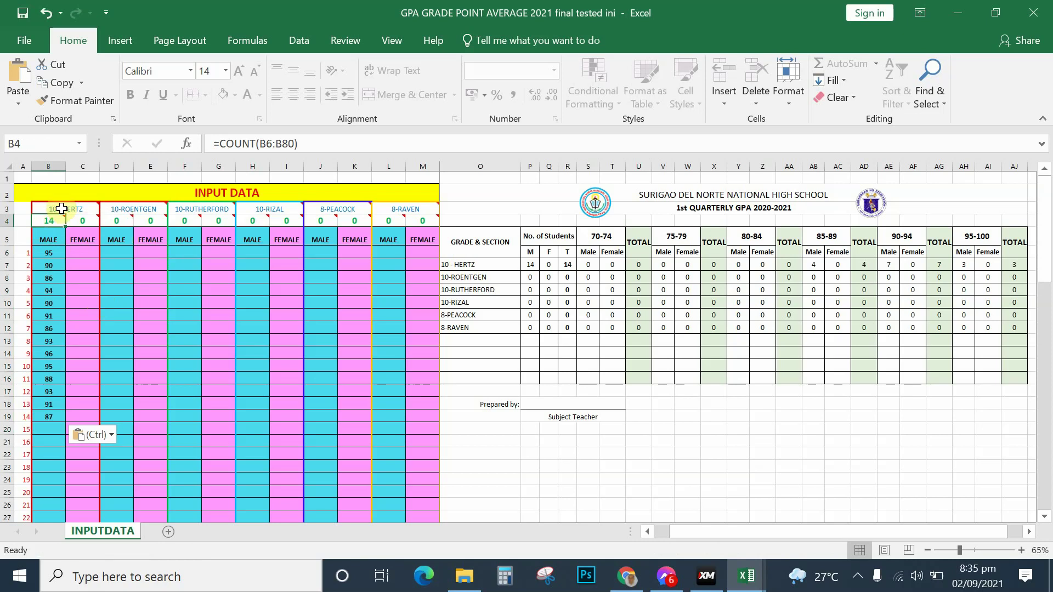
{"action": "left_click", "coordinate": [60, 208]}
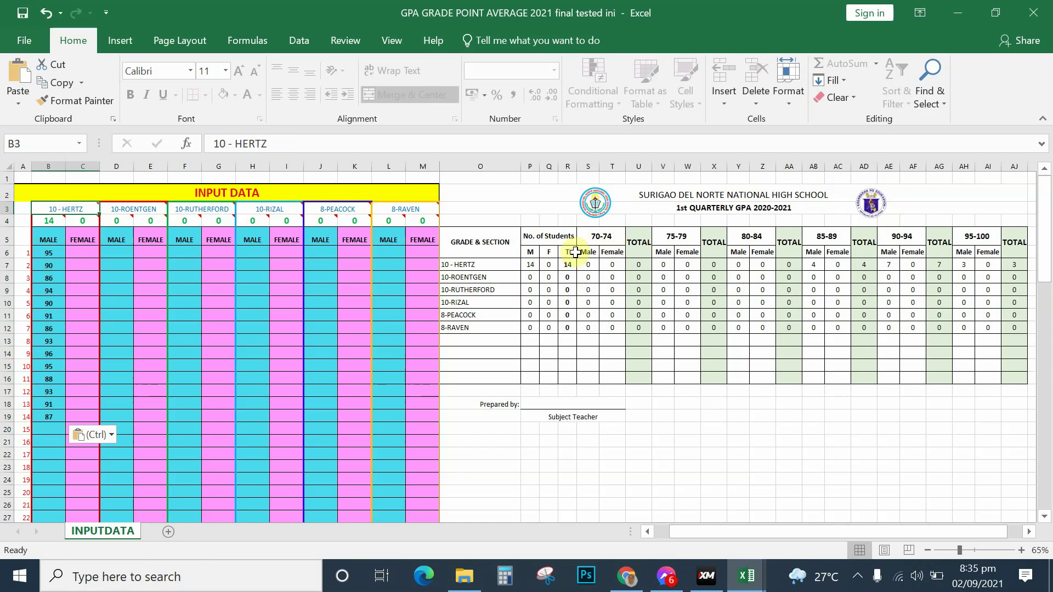
{"action": "left_click", "coordinate": [530, 264]}
{"action": "left_click", "coordinate": [550, 263]}
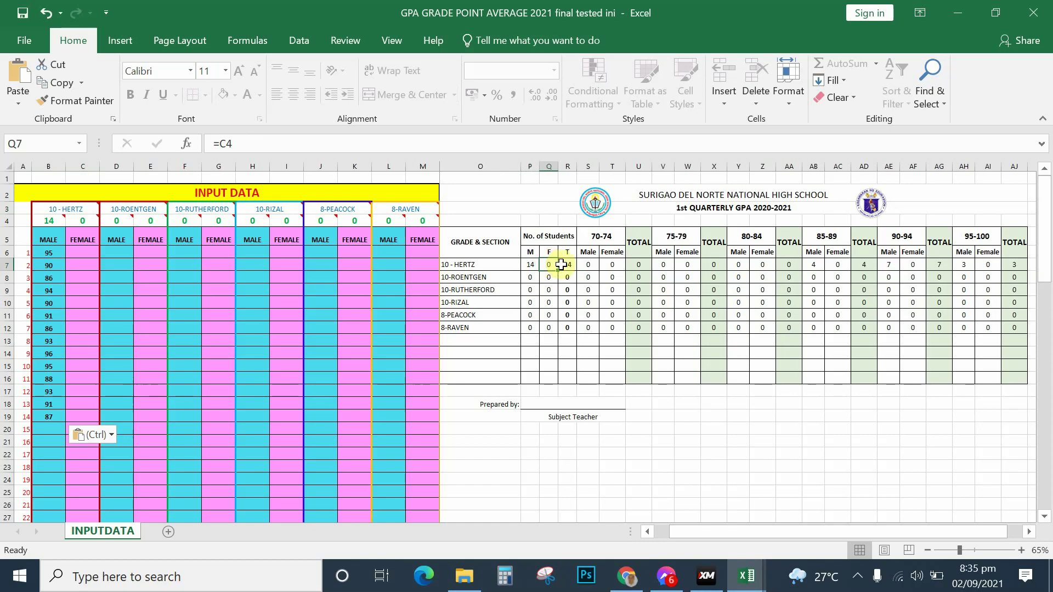
{"action": "left_click", "coordinate": [567, 264]}
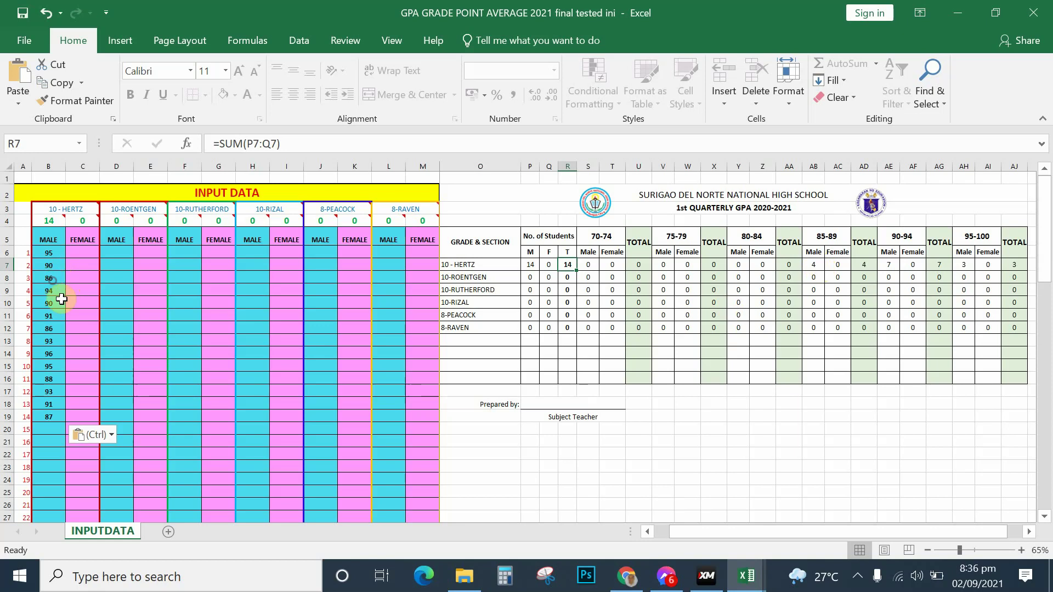
Step: Compare the male grades between 85 and 89 with the 10 - HERTZ 85-89 tally, and inspect the 90-94 male tally
{"action": "left_click", "coordinate": [52, 279]}
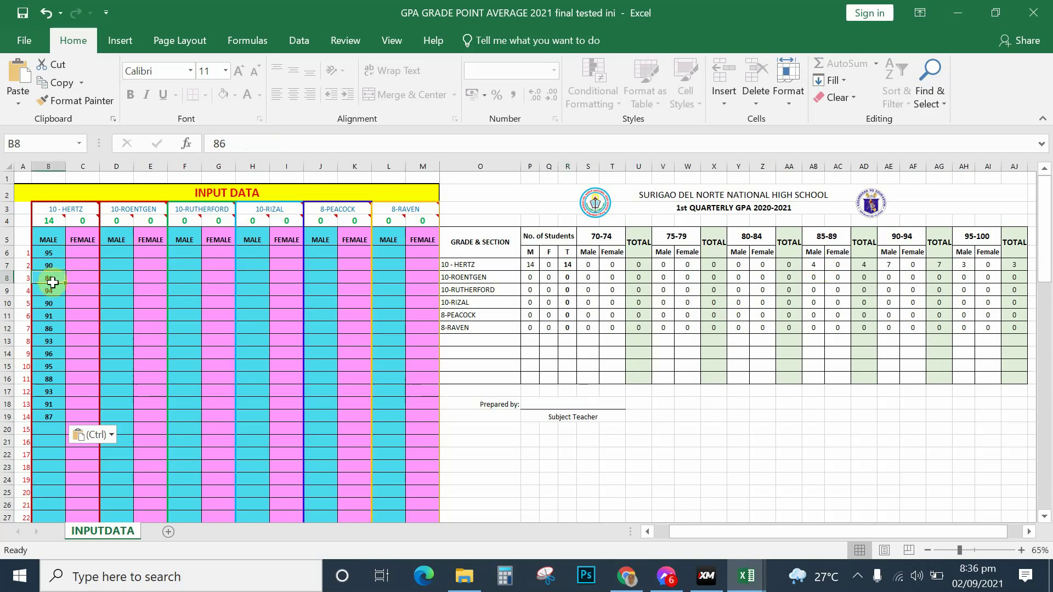
{"action": "left_click", "coordinate": [57, 329]}
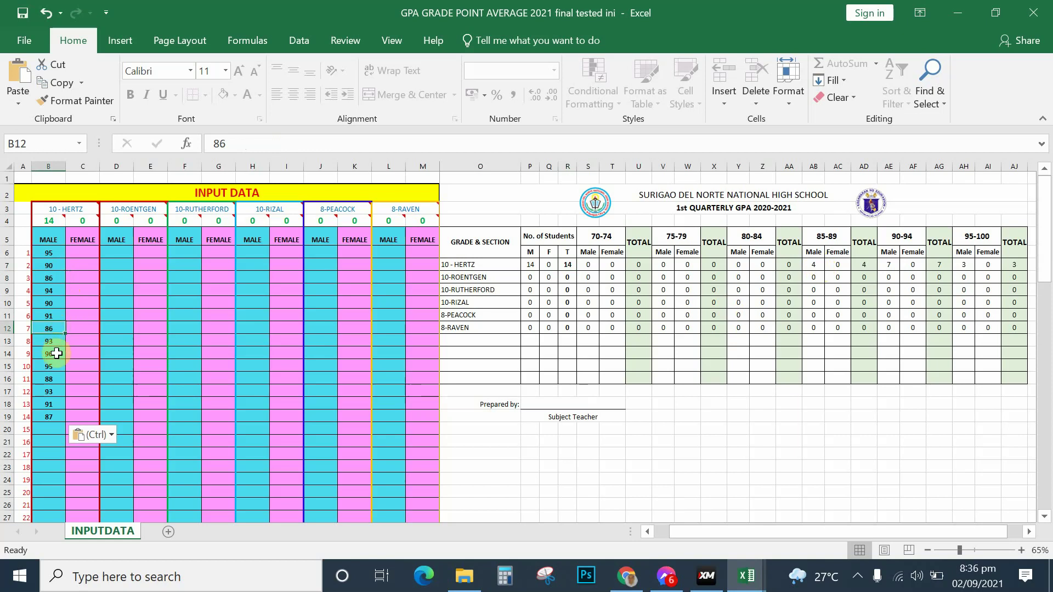
{"action": "left_click", "coordinate": [52, 379]}
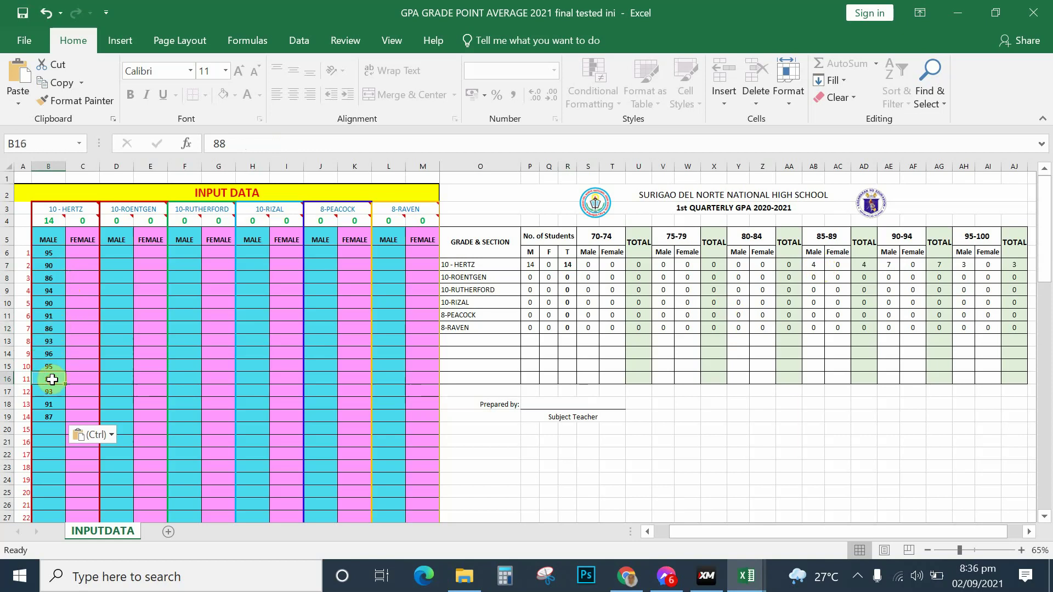
{"action": "left_click", "coordinate": [52, 414]}
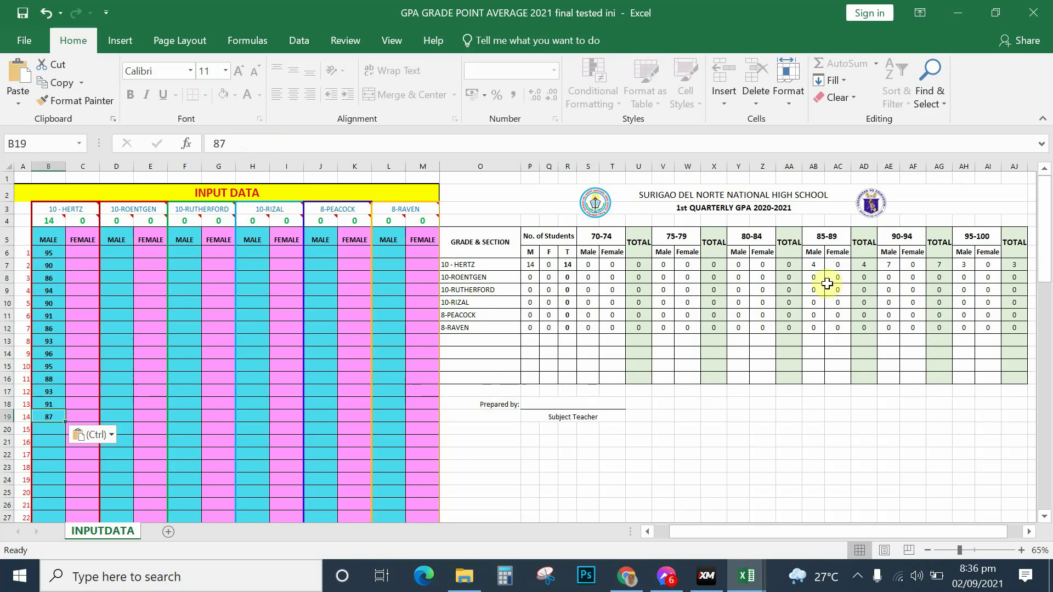
{"action": "left_click", "coordinate": [815, 265]}
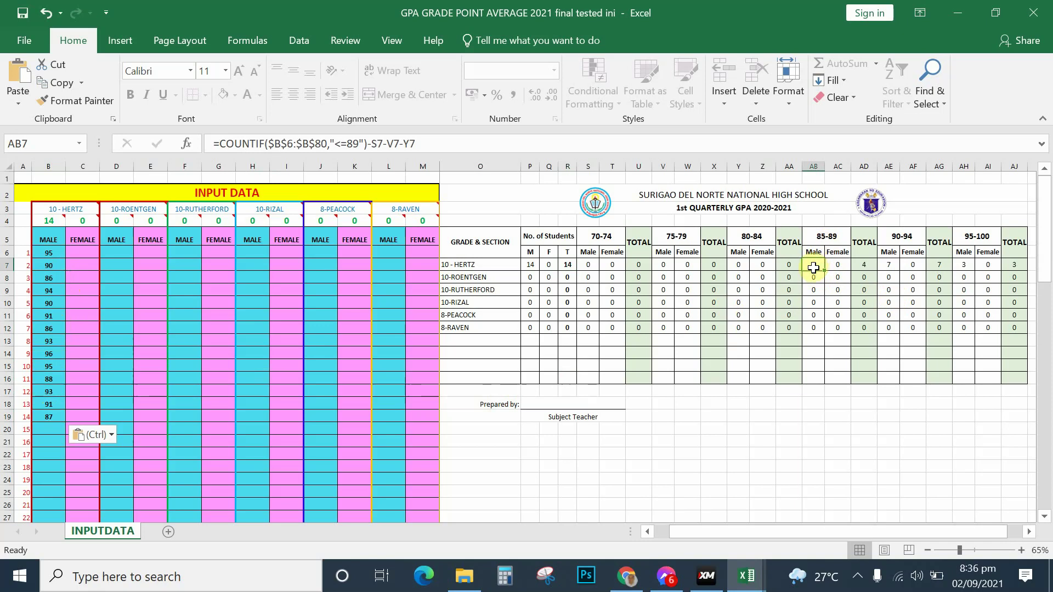
{"action": "left_click", "coordinate": [840, 265]}
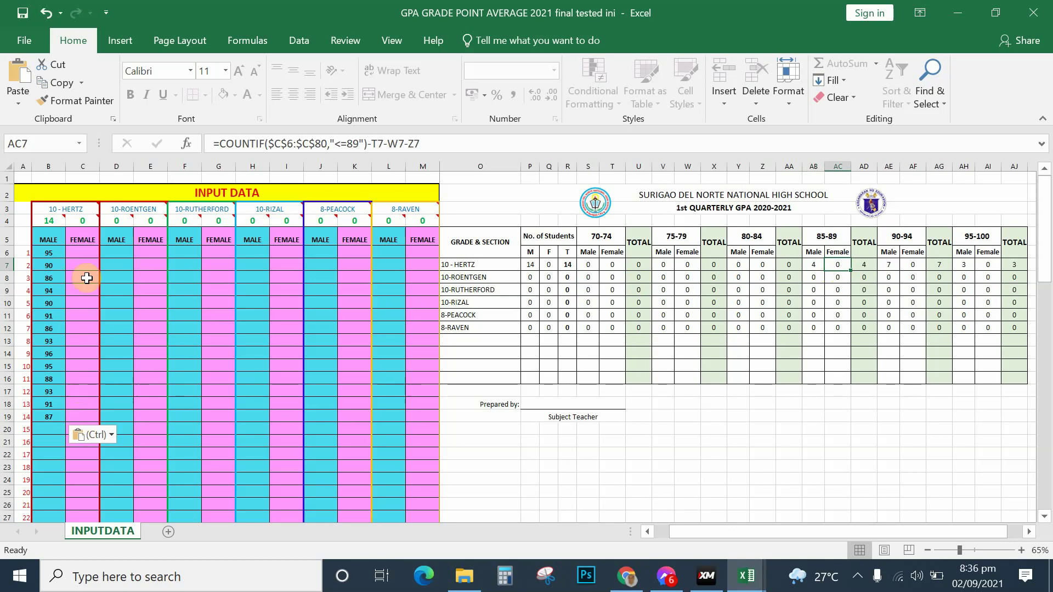
{"action": "left_click", "coordinate": [888, 265]}
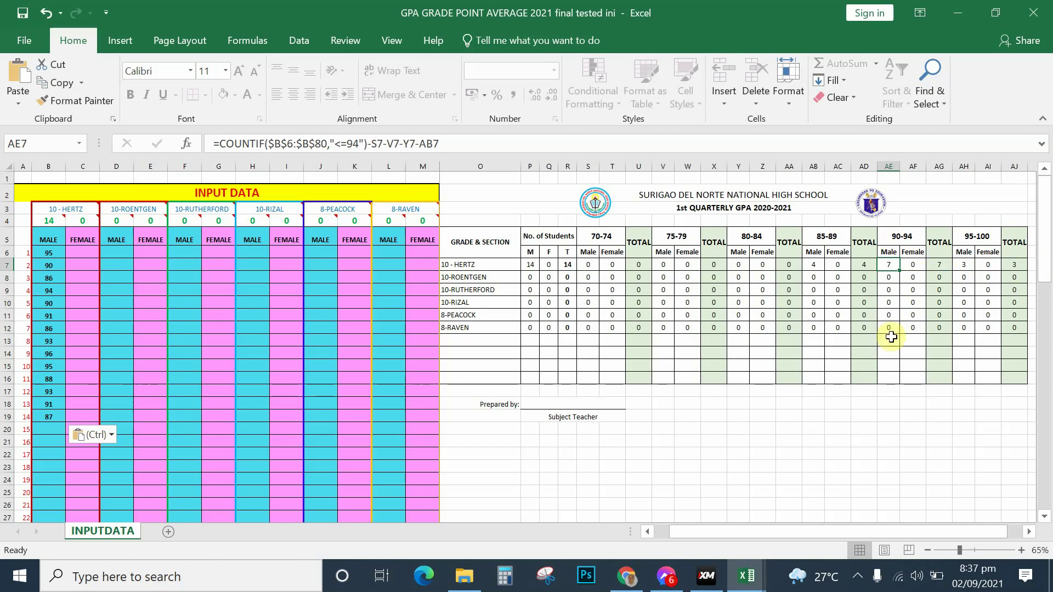
Step: Check how the first Grade & Section entry in the summary table links to the section heading in B3
{"action": "left_click", "coordinate": [459, 267]}
{"action": "left_click", "coordinate": [74, 209]}
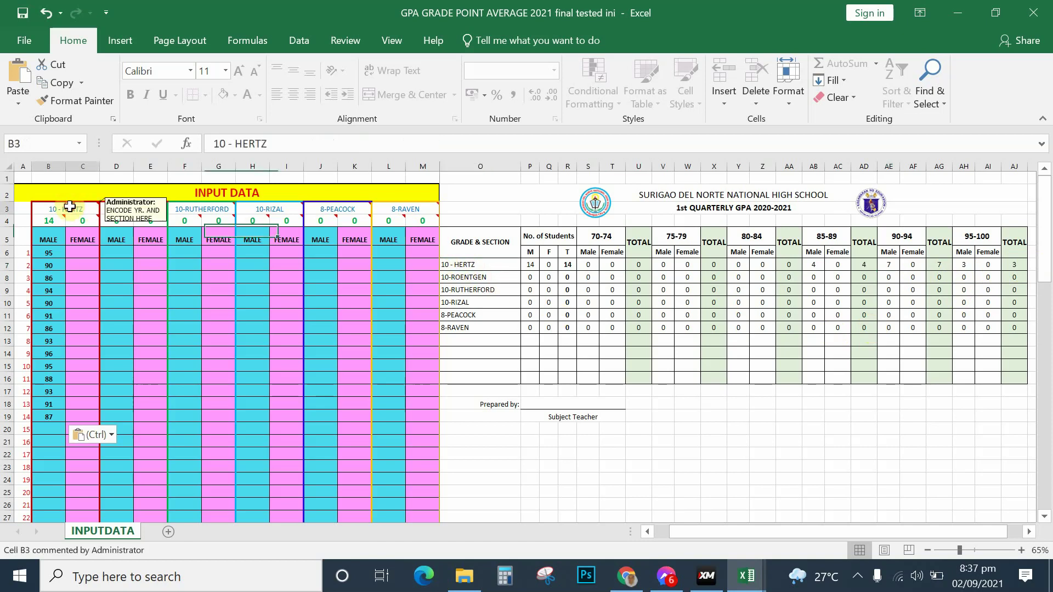
{"action": "left_click", "coordinate": [459, 262]}
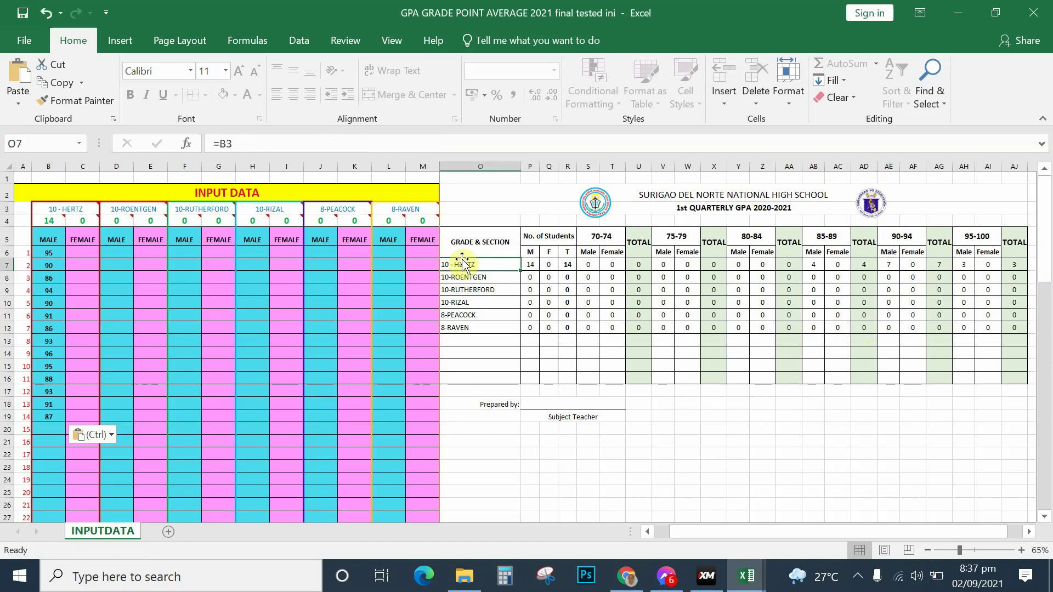
Step: Switch to the HERTZ 10_TLE-FN workbook and copy the female quarterly grades in AJ63:AJ82 of TLE_Q1
{"action": "left_click", "coordinate": [82, 252]}
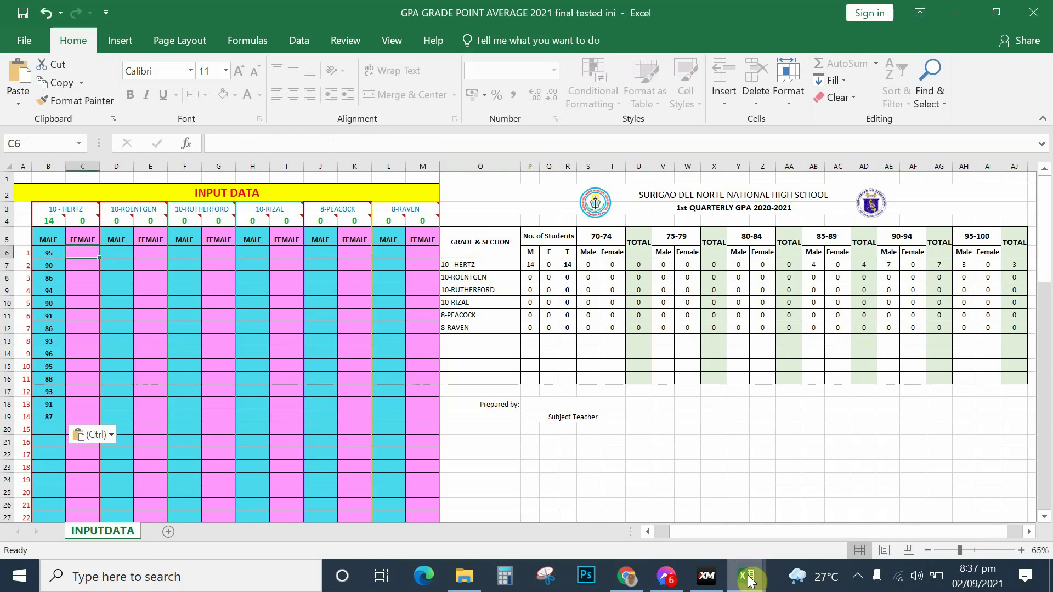
{"action": "mouse_move", "coordinate": [748, 579]}
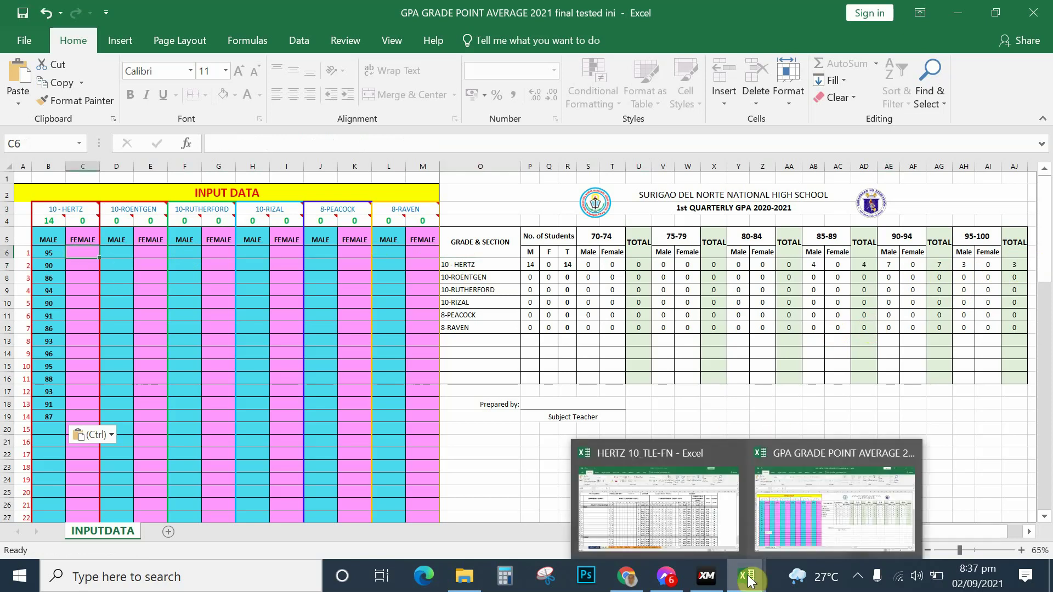
{"action": "left_click", "coordinate": [705, 529]}
{"action": "left_click_drag", "start_coordinate": [1045, 345], "coordinate": [1041, 391]}
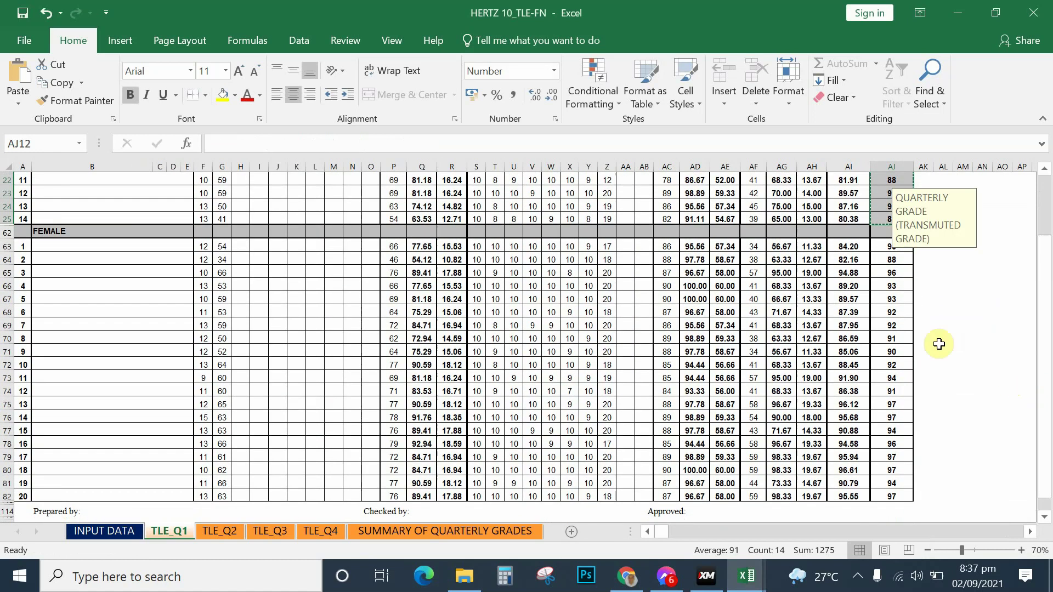
{"action": "left_click_drag", "start_coordinate": [881, 244], "coordinate": [881, 494]}
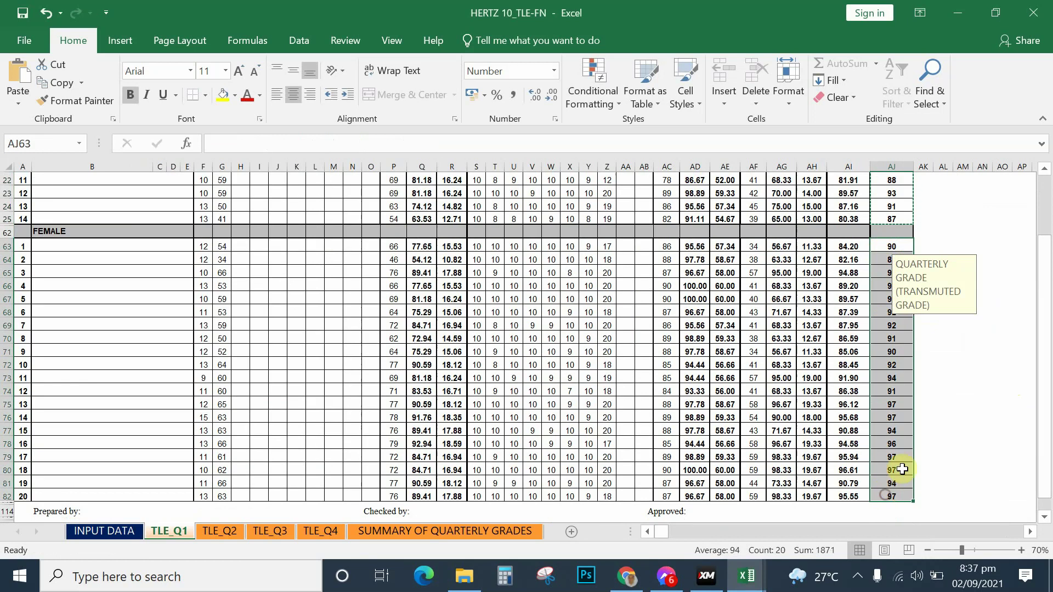
{"action": "right_click", "coordinate": [893, 357]}
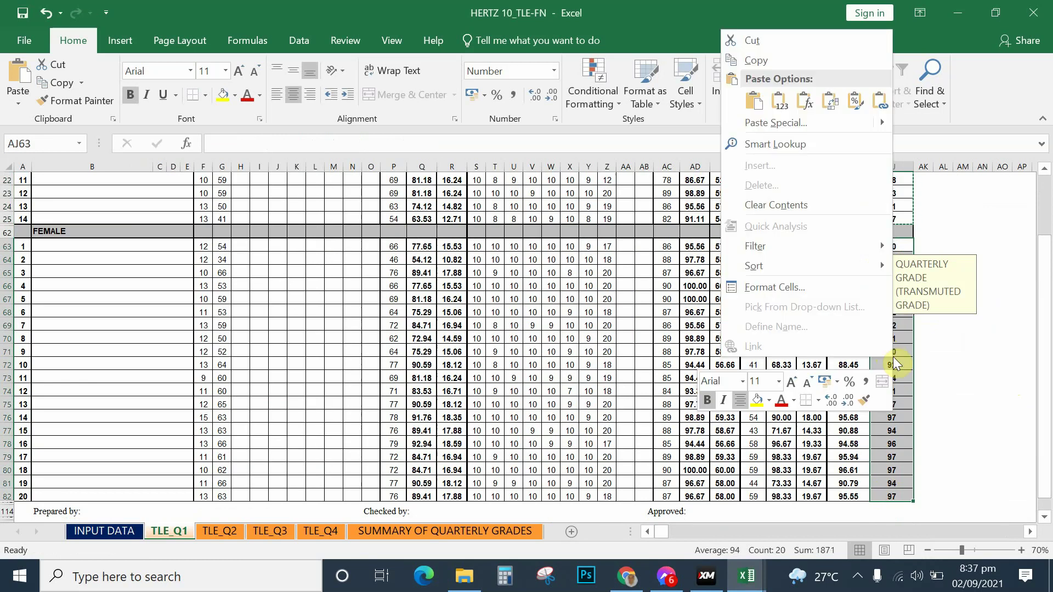
{"action": "left_click", "coordinate": [755, 58]}
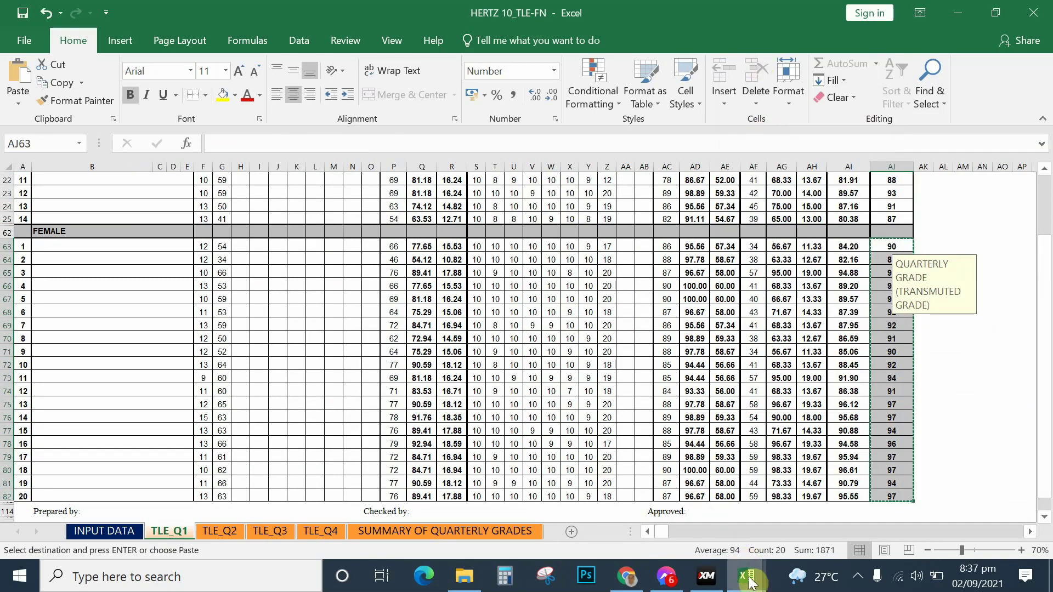
Step: Switch to the GPA workbook and paste the copied female grades as values into the 10 - HERTZ female column, starting at C6
{"action": "mouse_move", "coordinate": [751, 583]}
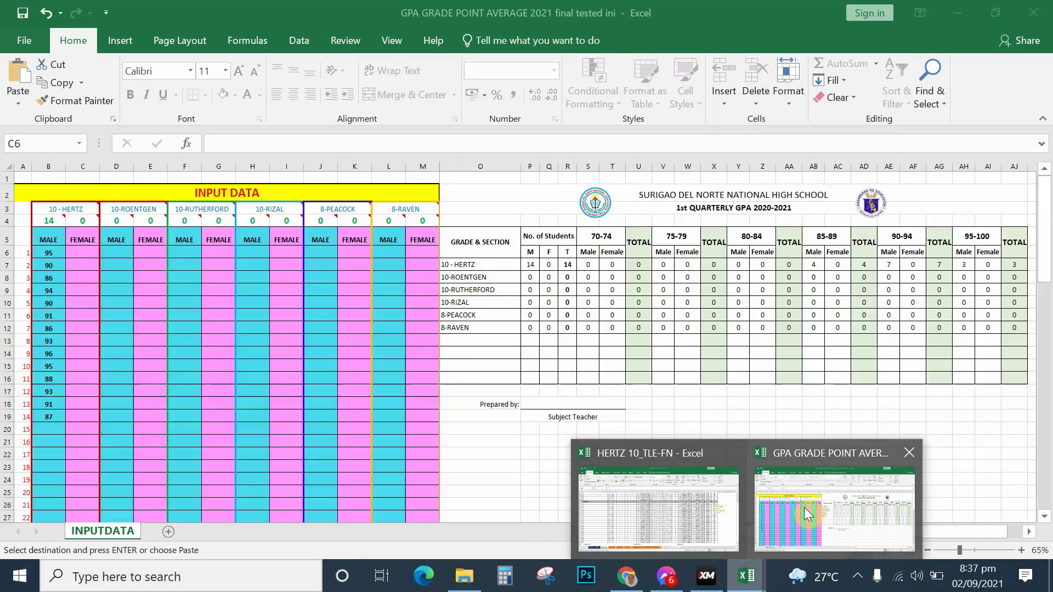
{"action": "left_click", "coordinate": [804, 508]}
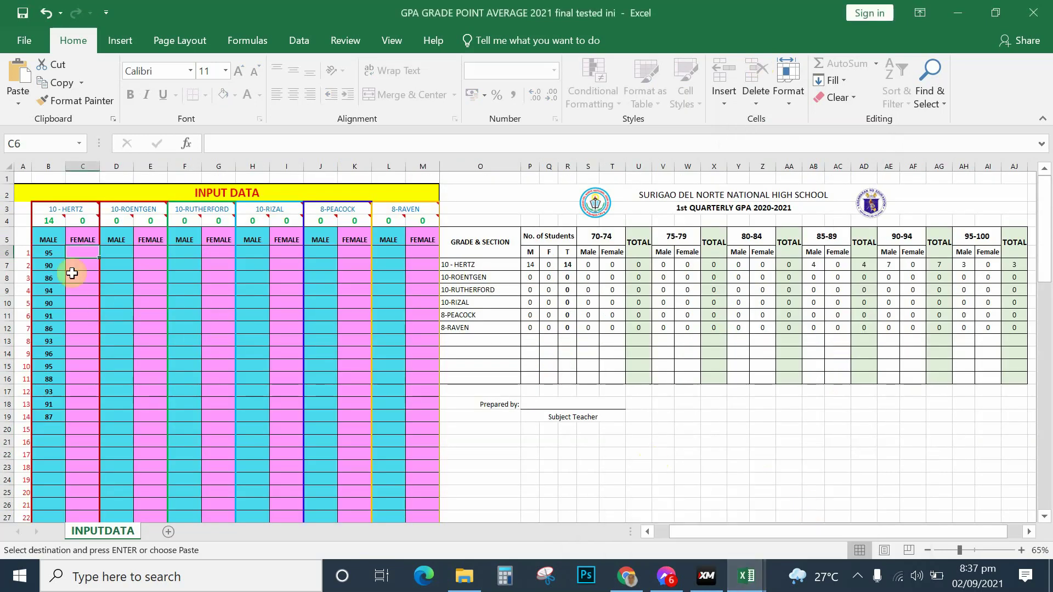
{"action": "left_click", "coordinate": [77, 254]}
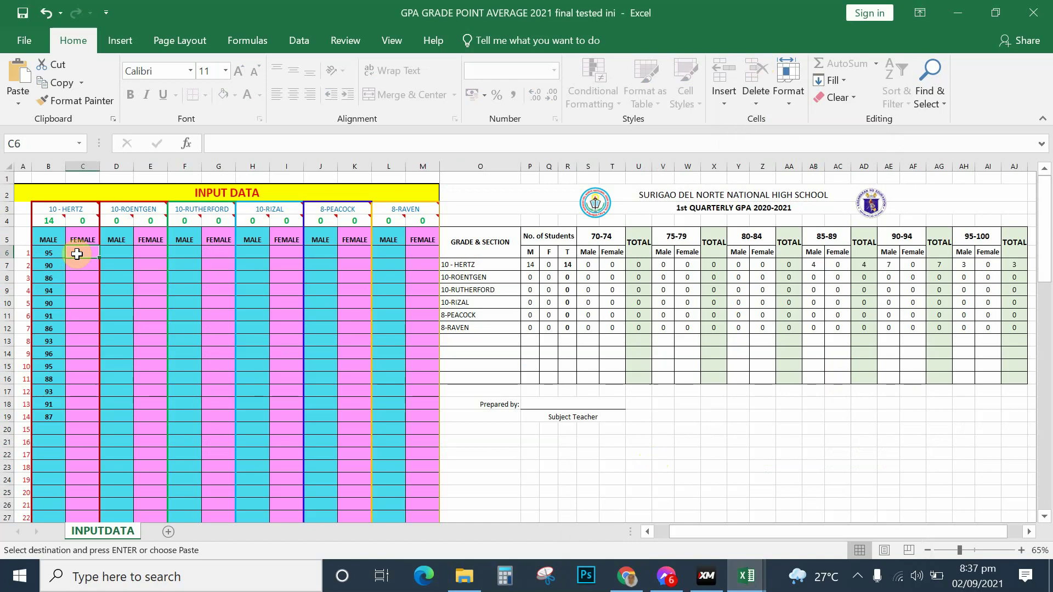
{"action": "right_click", "coordinate": [77, 254]}
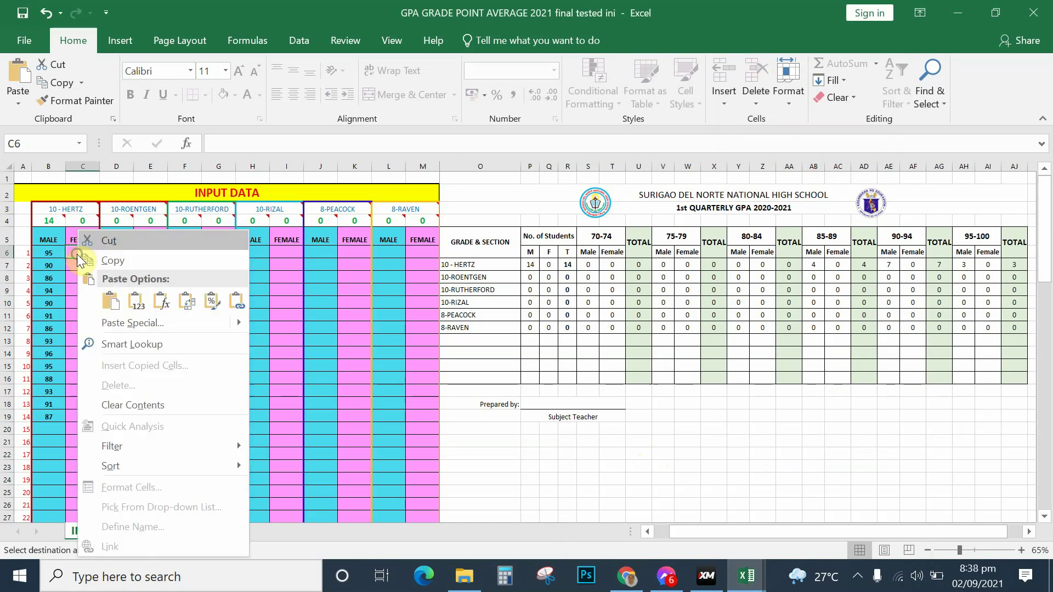
{"action": "left_click", "coordinate": [137, 301]}
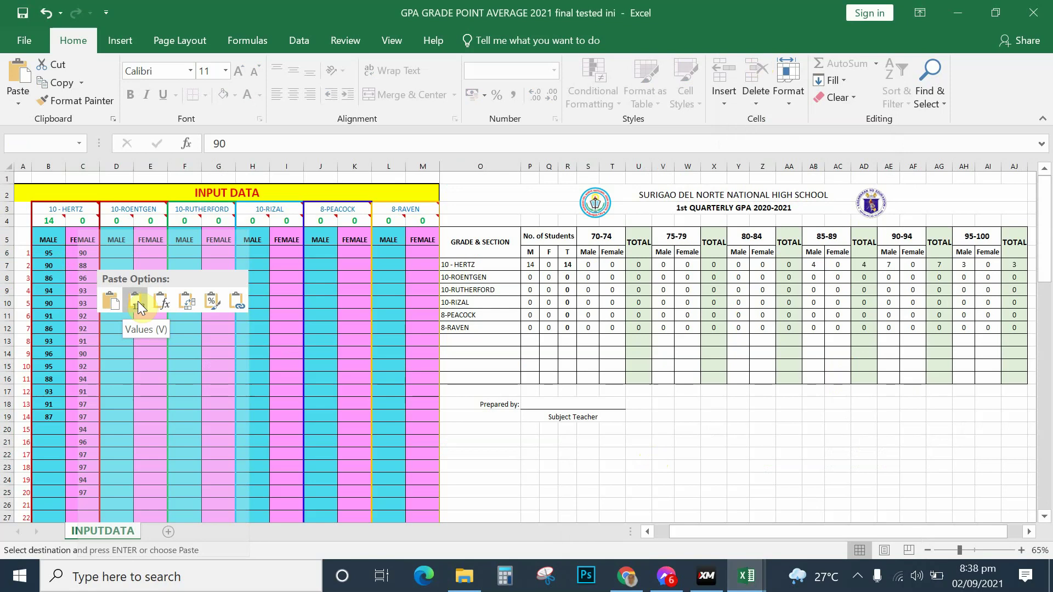
{"action": "left_click", "coordinate": [137, 301]}
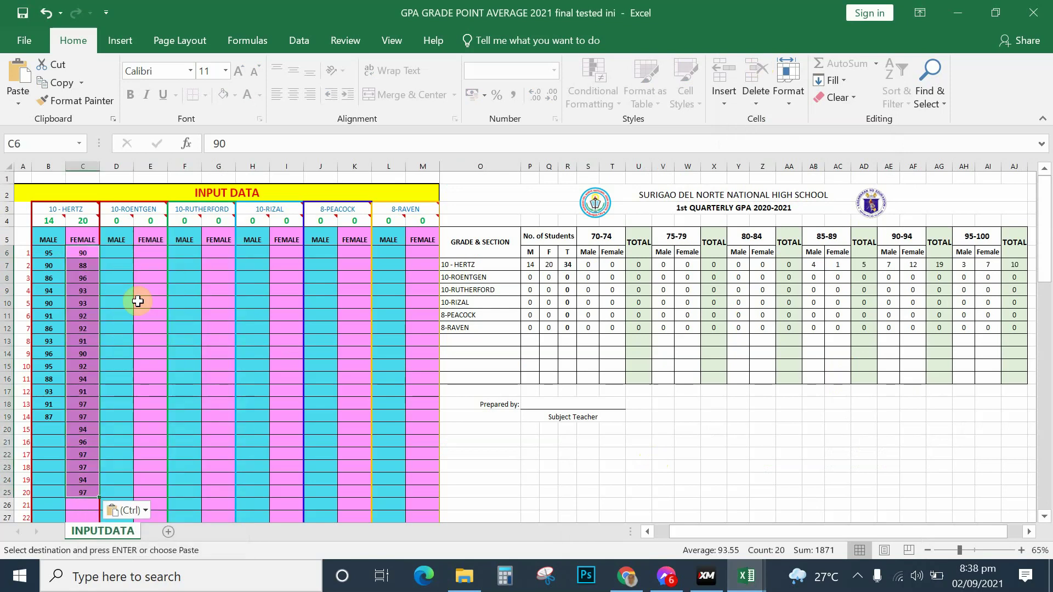
Step: Select the pasted 10 - HERTZ female grades in C6:C25 and check them against the count above the column
{"action": "left_click", "coordinate": [83, 278]}
{"action": "left_click_drag", "start_coordinate": [87, 254], "coordinate": [81, 494]}
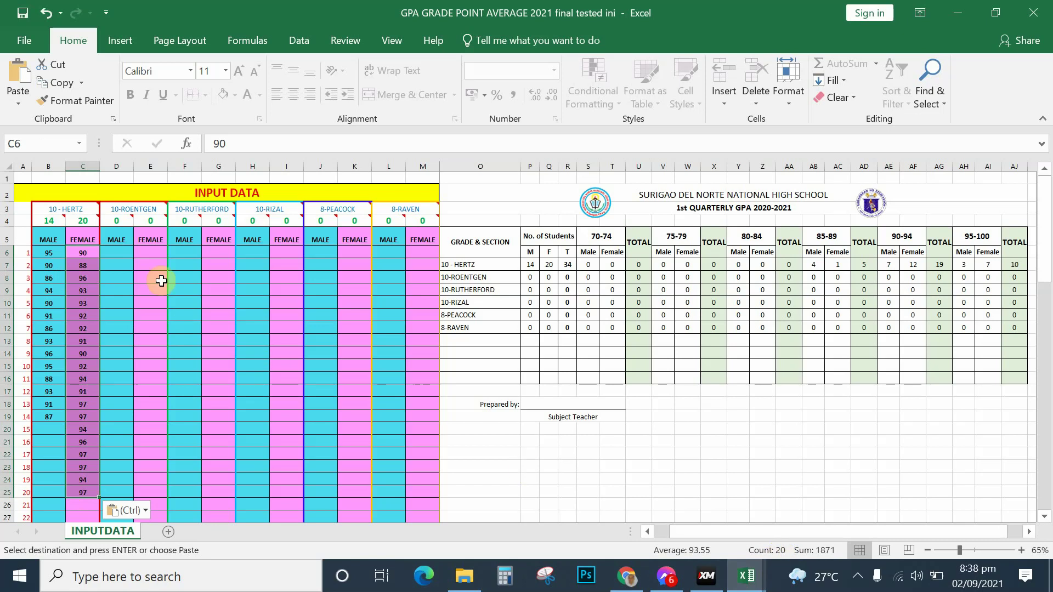
{"action": "mouse_move", "coordinate": [89, 224]}
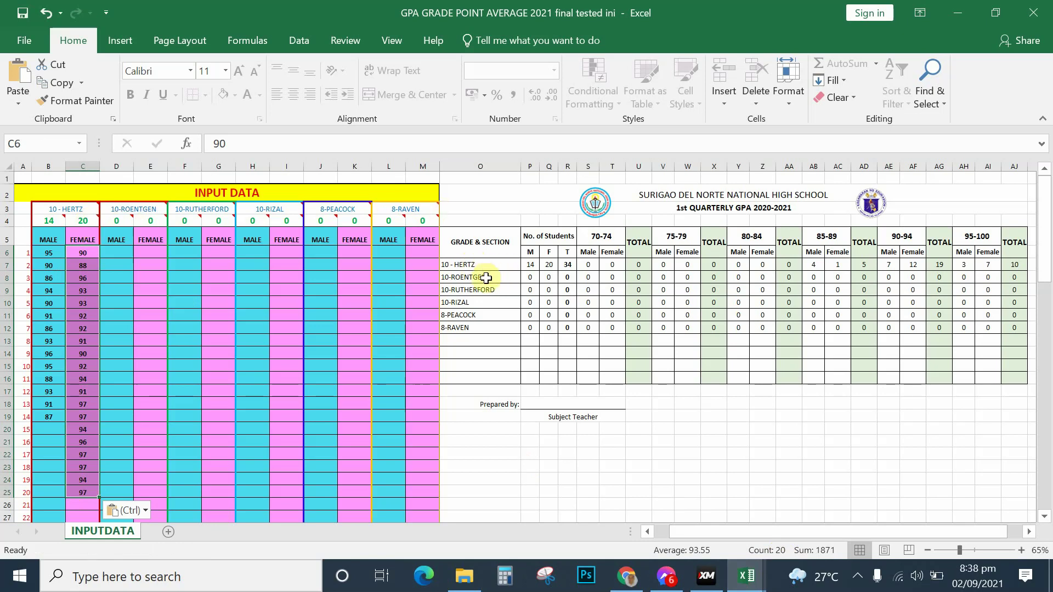
Step: Inspect the 10 - HERTZ male, female and total student cells and the female 85-89 and 90-94 tallies in the summary table
{"action": "left_click", "coordinate": [549, 264]}
{"action": "left_click_drag", "start_coordinate": [530, 265], "coordinate": [551, 264]}
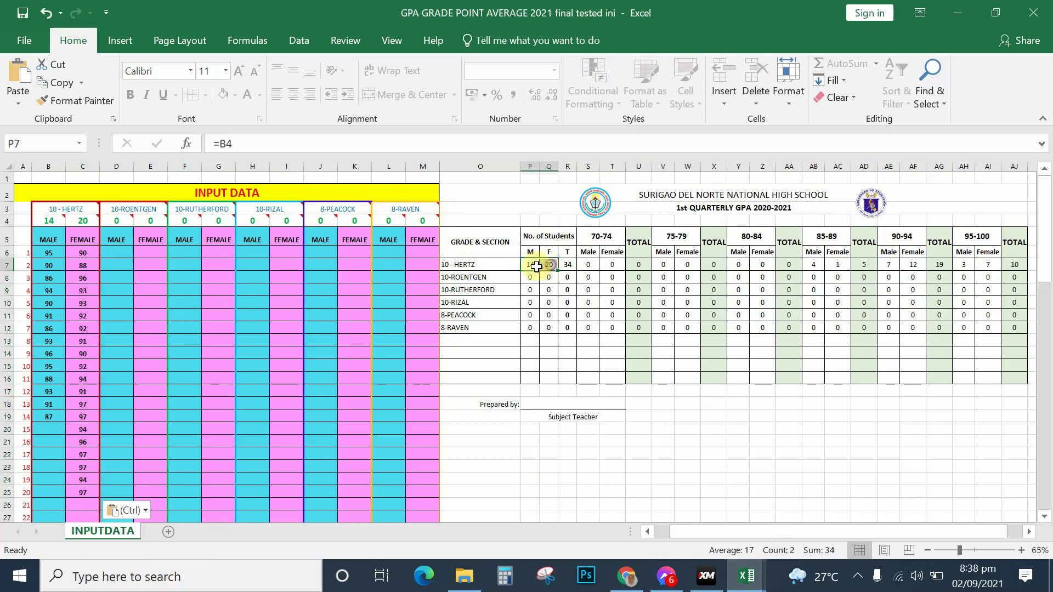
{"action": "left_click", "coordinate": [551, 267]}
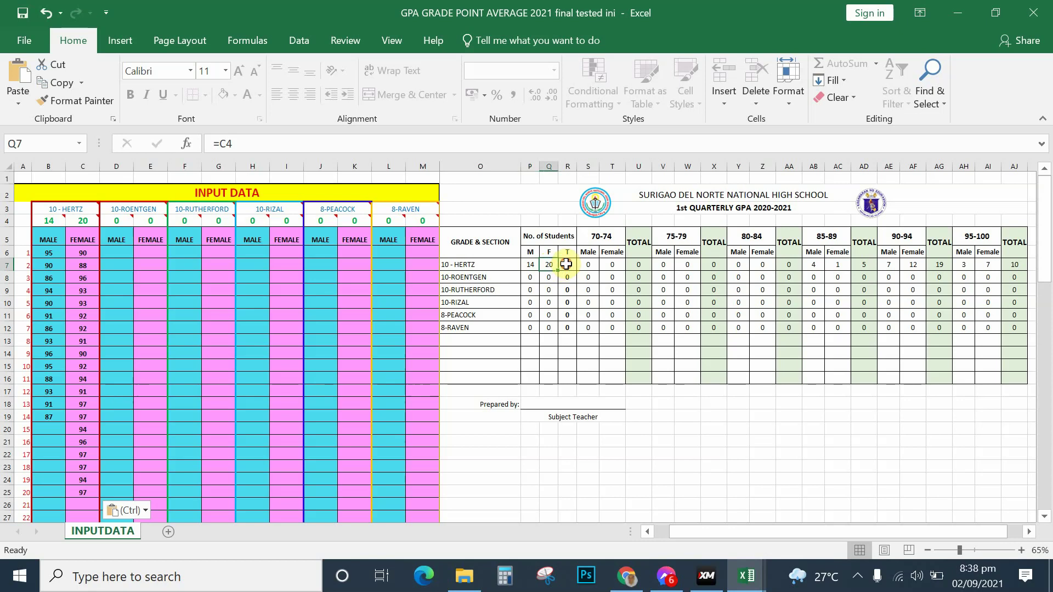
{"action": "left_click", "coordinate": [567, 265]}
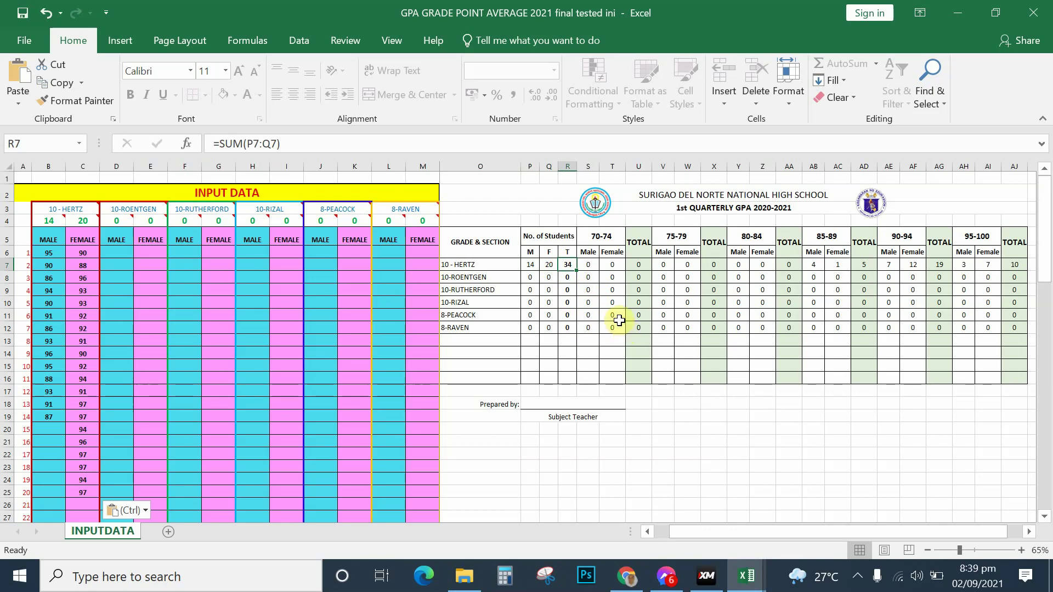
{"action": "left_click", "coordinate": [840, 268]}
{"action": "left_click", "coordinate": [913, 266]}
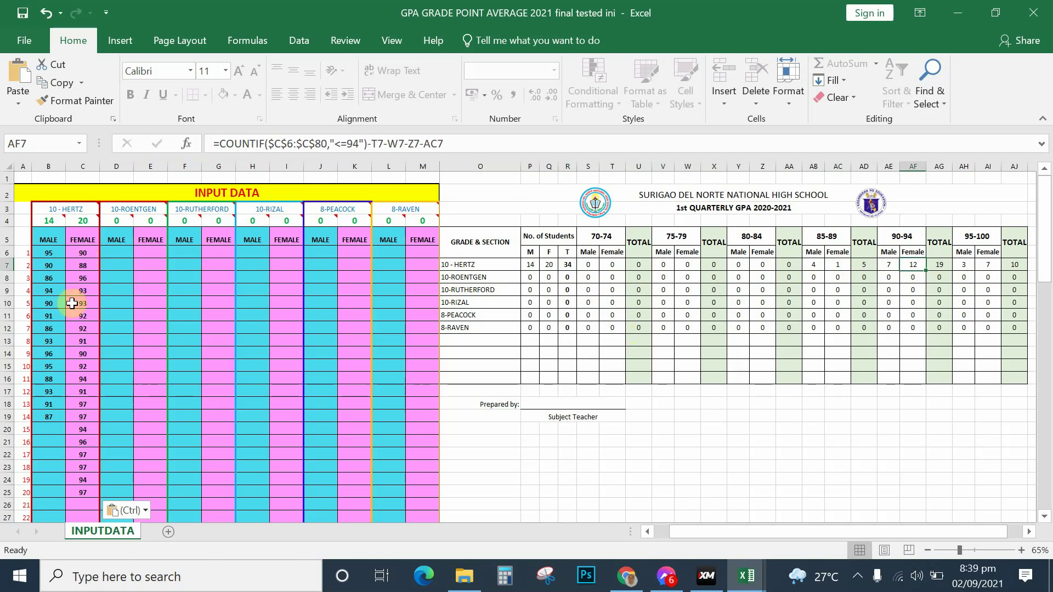
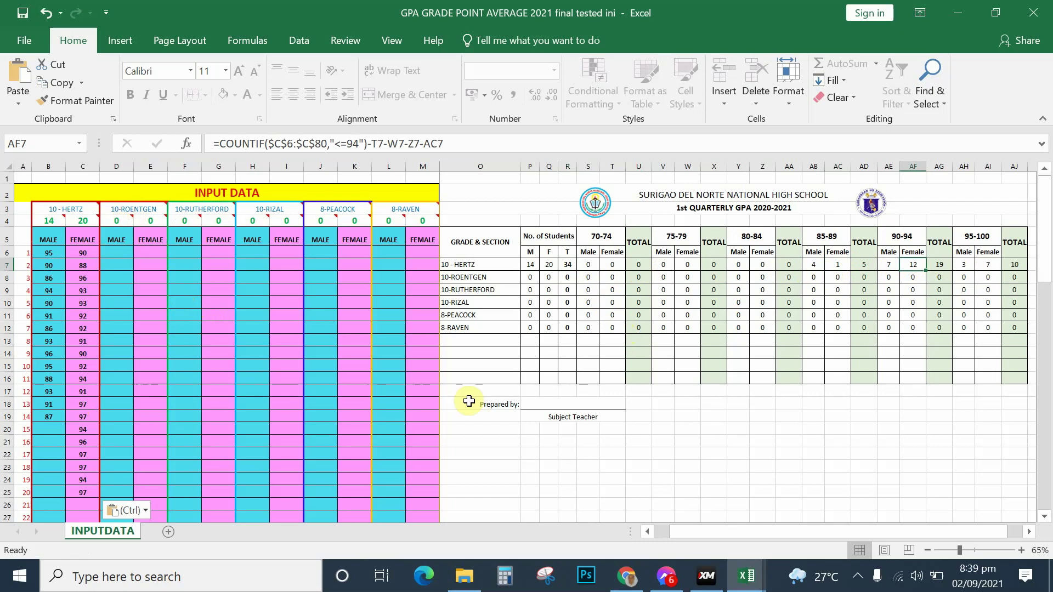
{"action": "mouse_move", "coordinate": [746, 576]}
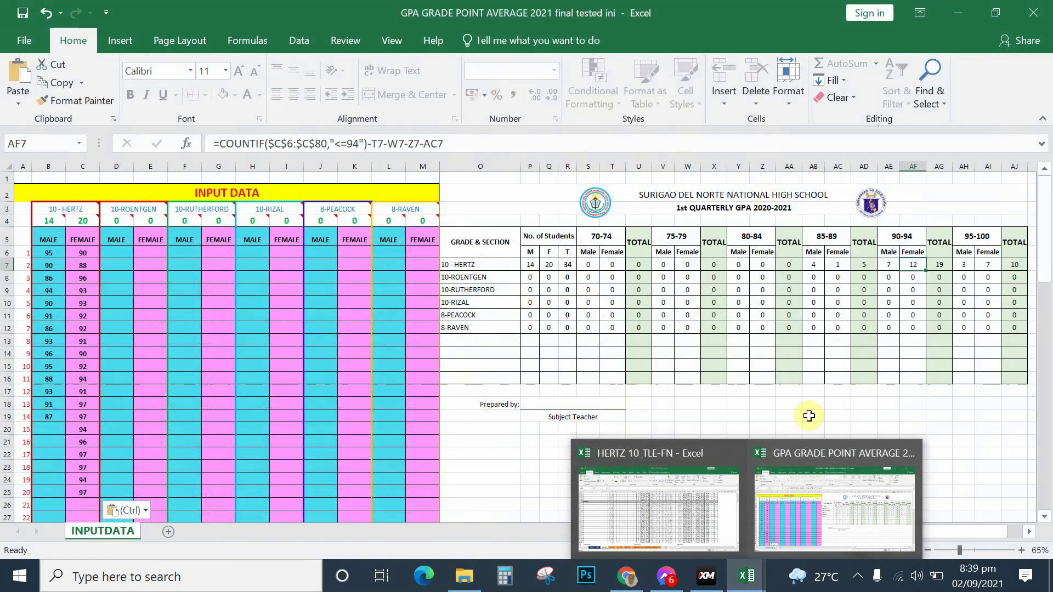
{"action": "left_click", "coordinate": [809, 416]}
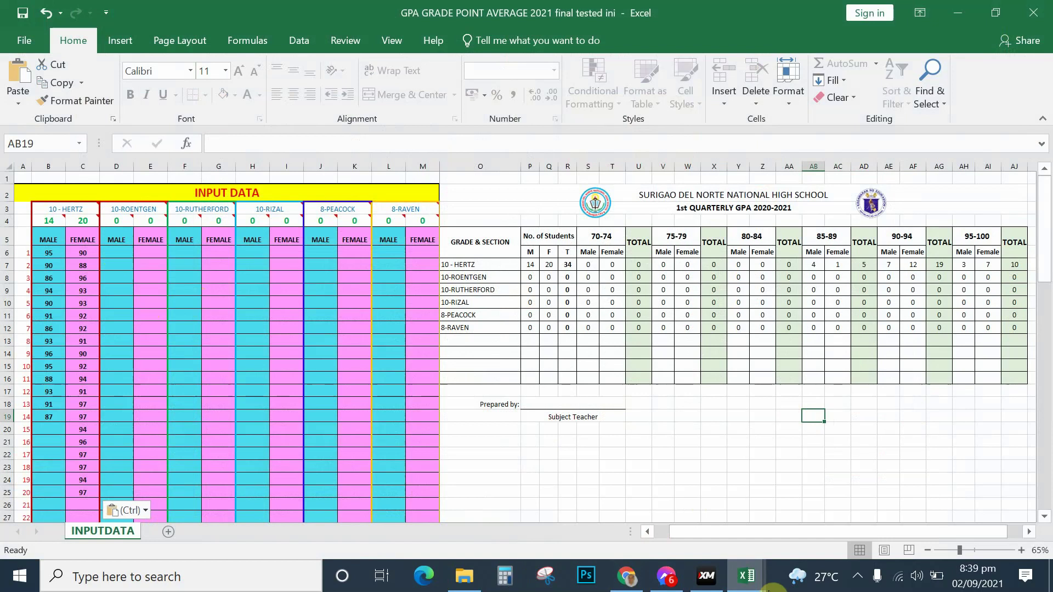
{"action": "mouse_move", "coordinate": [752, 581]}
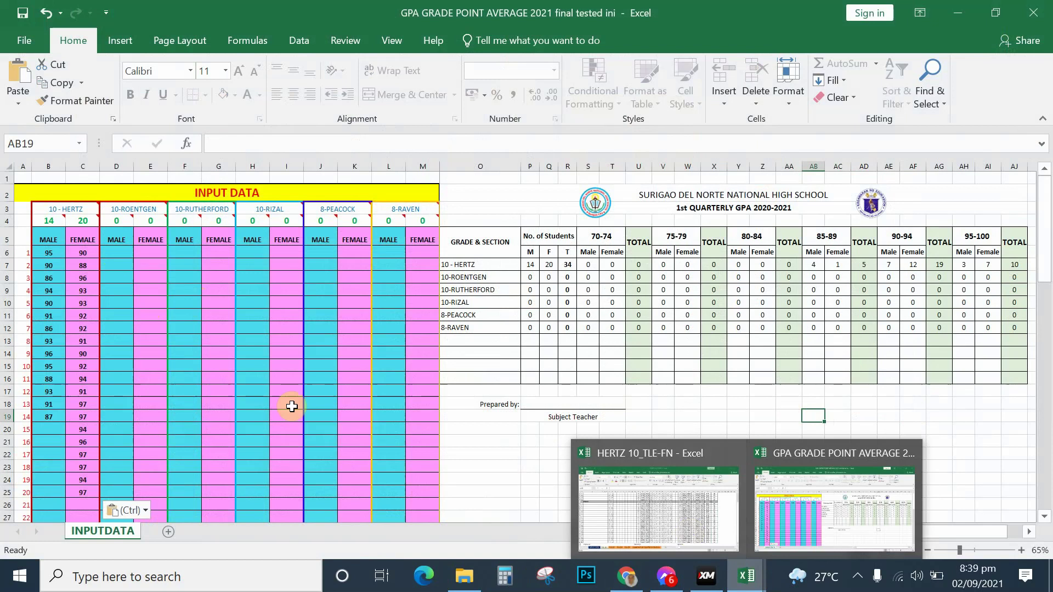
{"action": "left_click", "coordinate": [184, 367]}
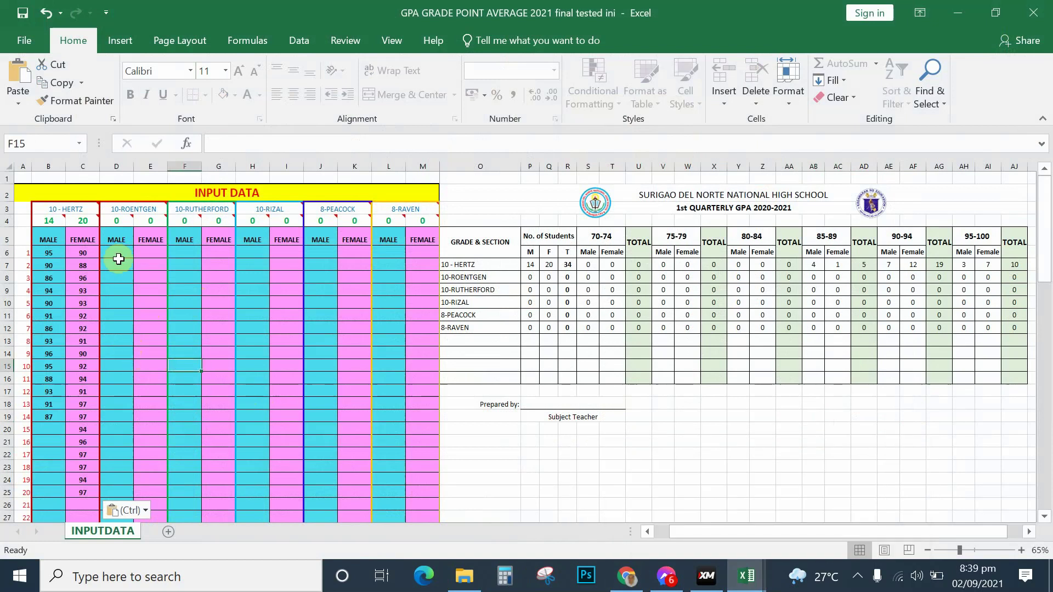
Step: Switch to the HERTZ 10_TLE-FN workbook
{"action": "left_click", "coordinate": [745, 581]}
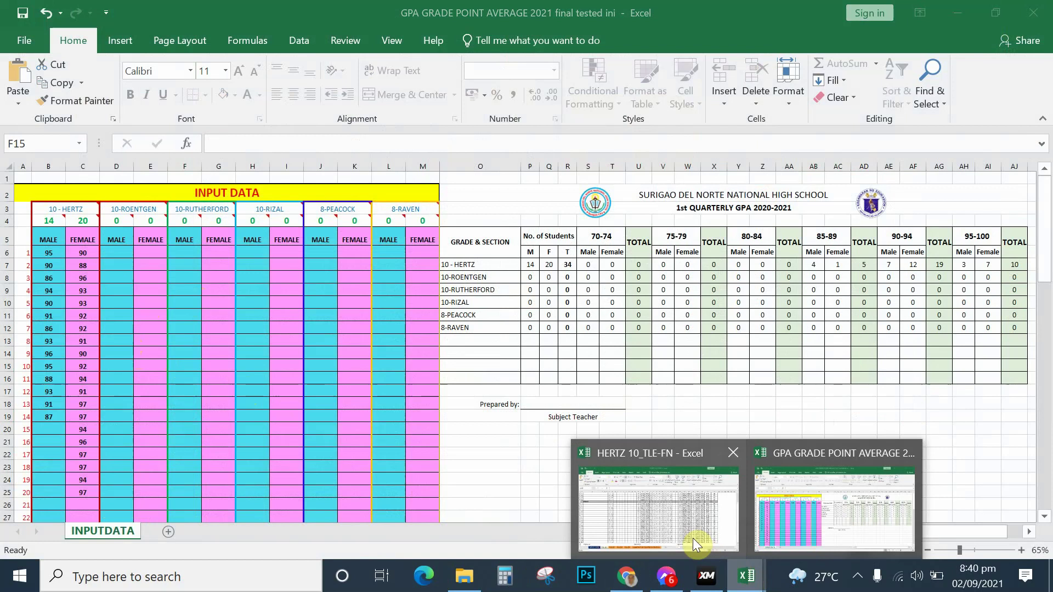
{"action": "mouse_move", "coordinate": [613, 494]}
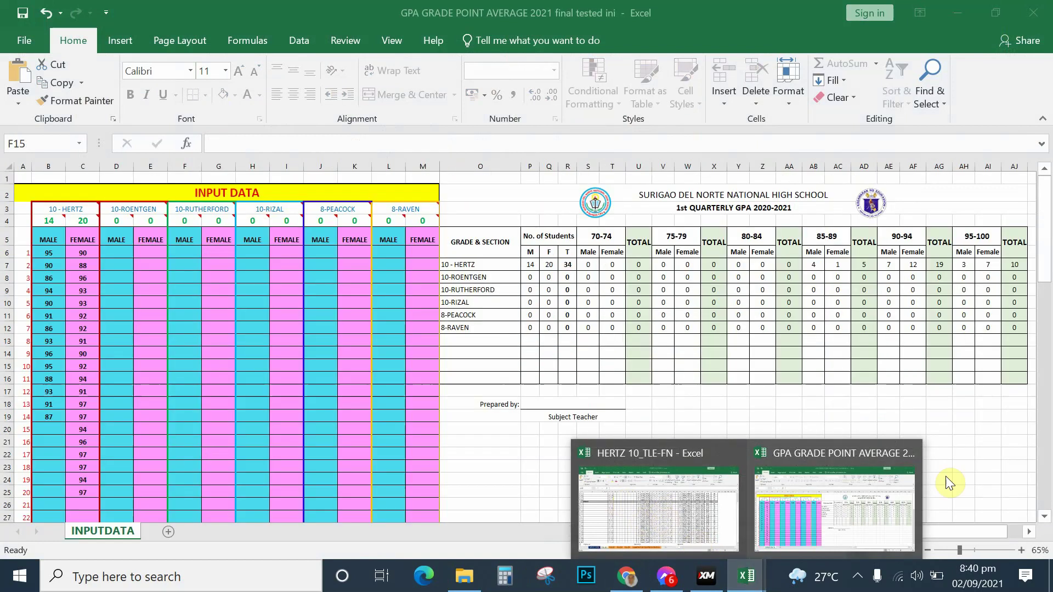
{"action": "left_click", "coordinate": [685, 531]}
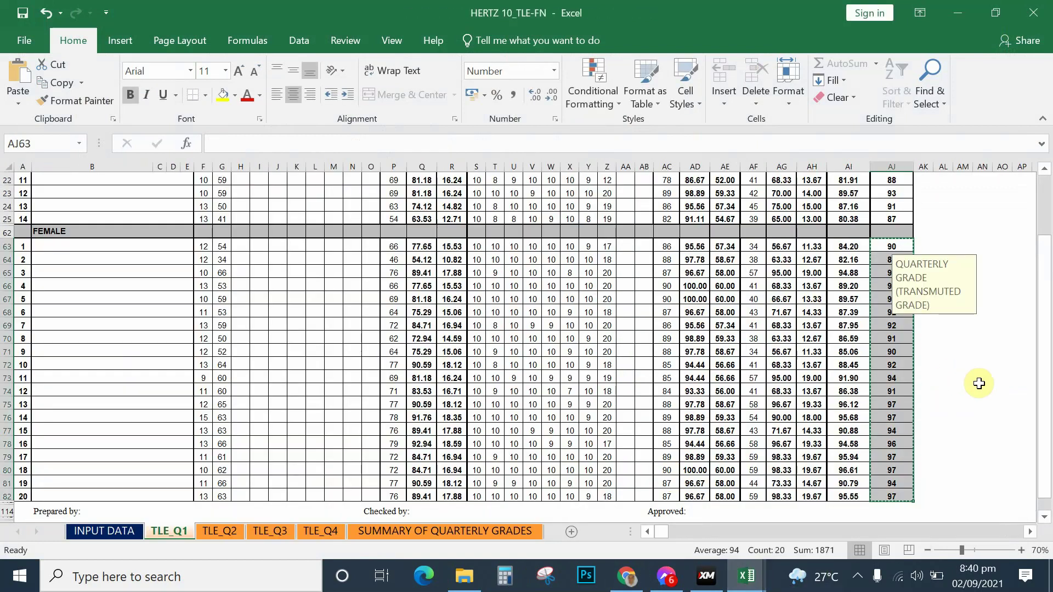
Step: Try to edit the Grade & Section entry in the header of the TLE_Q1 sheet
{"action": "left_click_drag", "start_coordinate": [1046, 318], "coordinate": [1042, 275]}
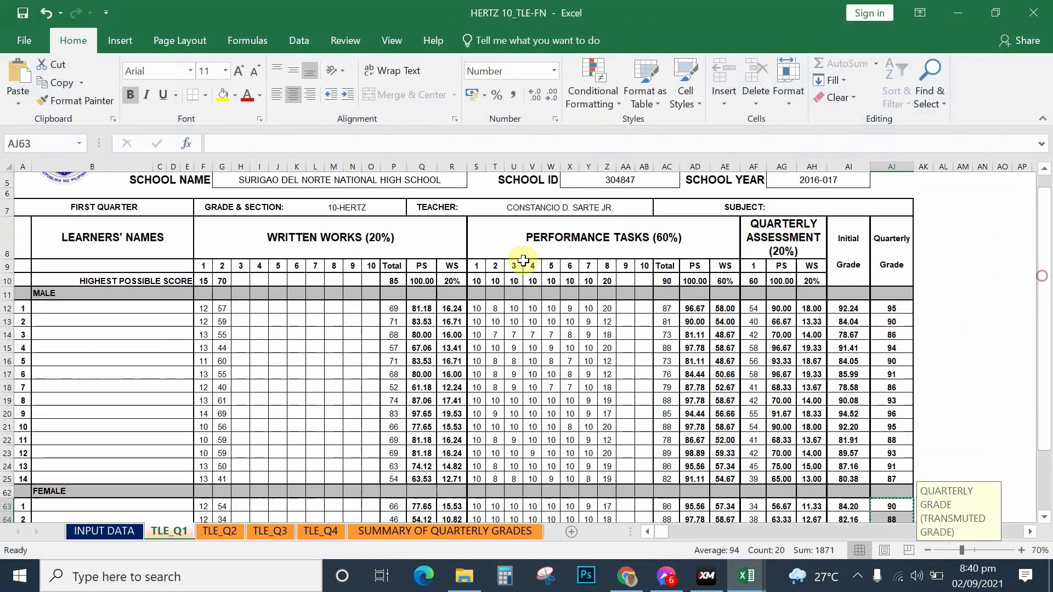
{"action": "double_click", "coordinate": [364, 206]}
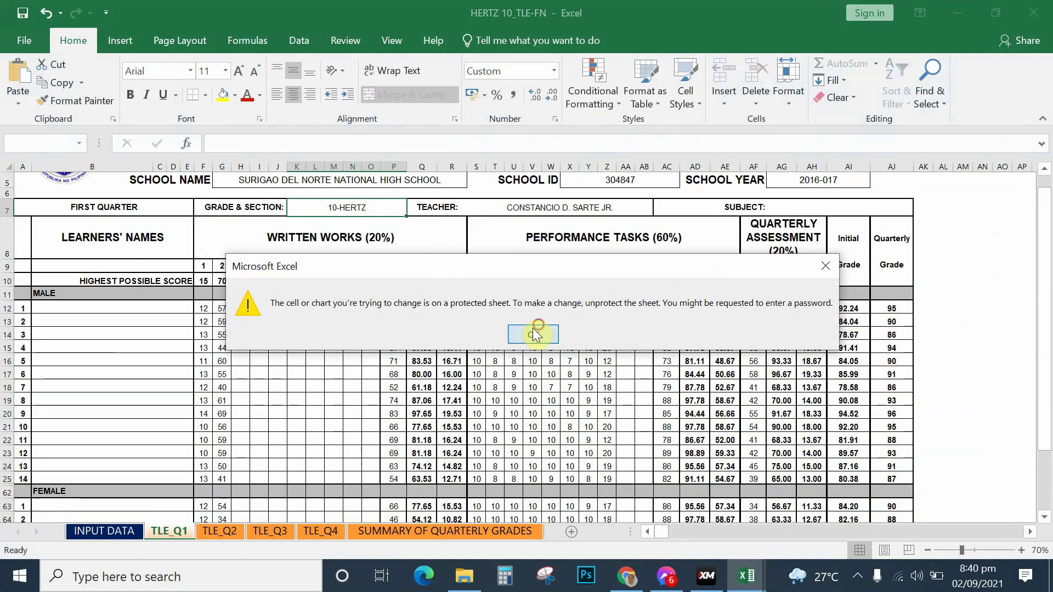
{"action": "left_click", "coordinate": [533, 334]}
{"action": "left_click", "coordinate": [953, 357]}
Step: Copy the male quarterly grades in AJ12:AJ25 of the TLE_Q1 sheet
{"action": "left_click_drag", "start_coordinate": [1044, 324], "coordinate": [1041, 336]}
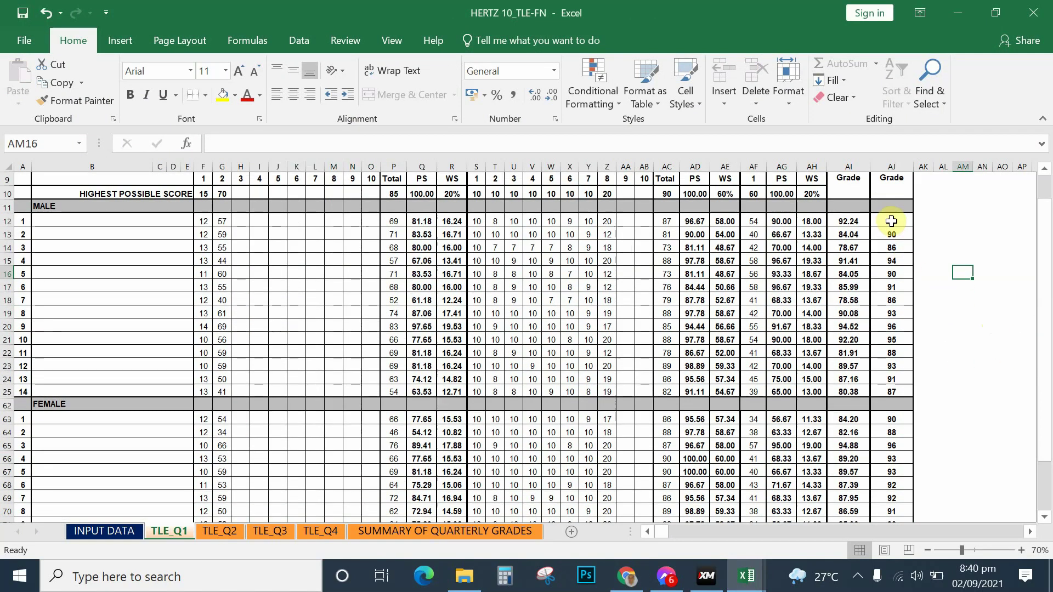
{"action": "left_click_drag", "start_coordinate": [891, 221], "coordinate": [893, 388]}
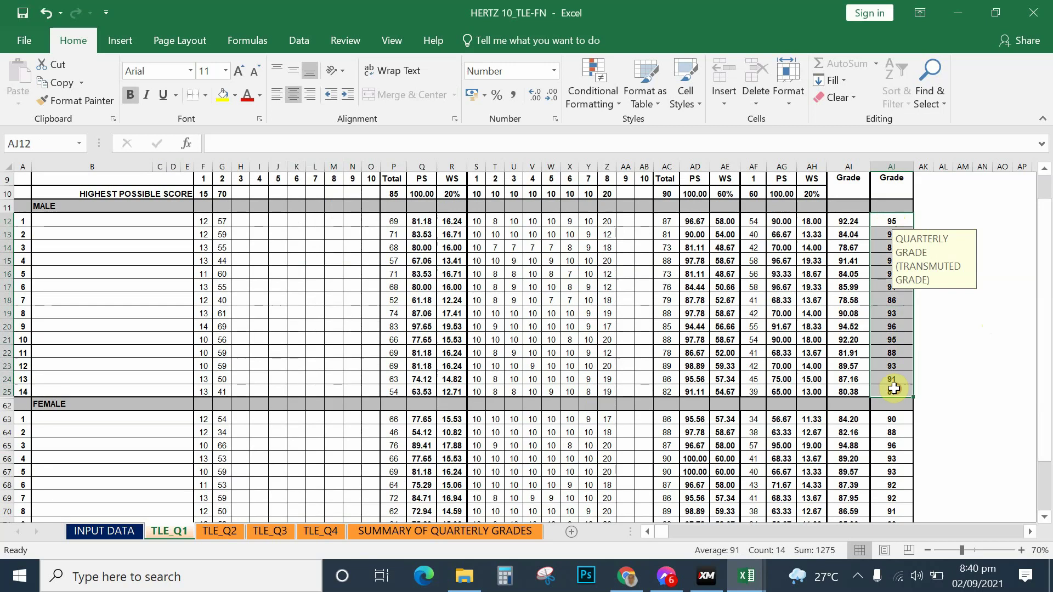
{"action": "right_click", "coordinate": [887, 367]}
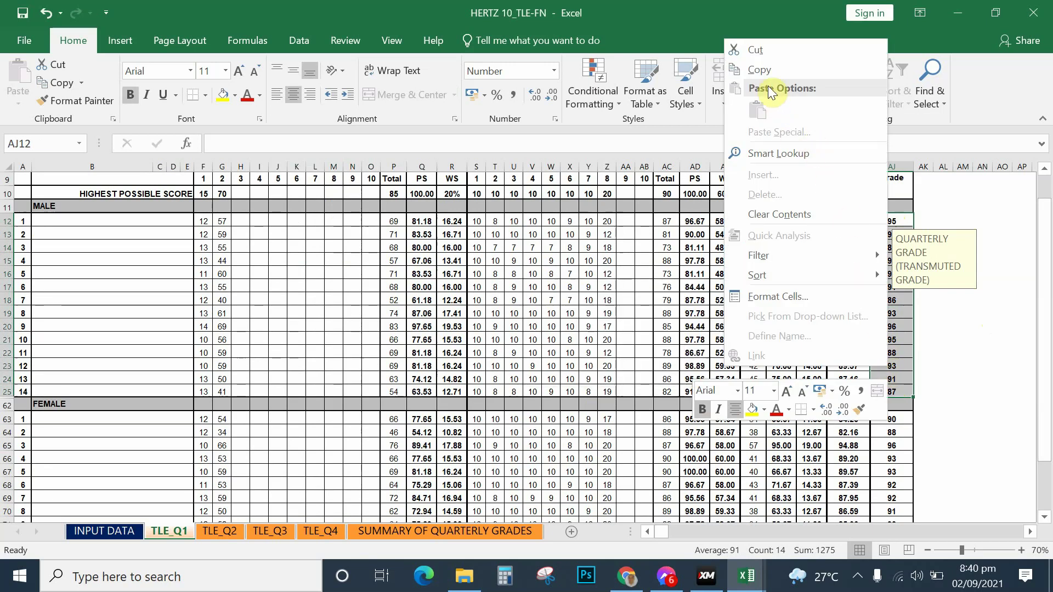
{"action": "left_click", "coordinate": [759, 69]}
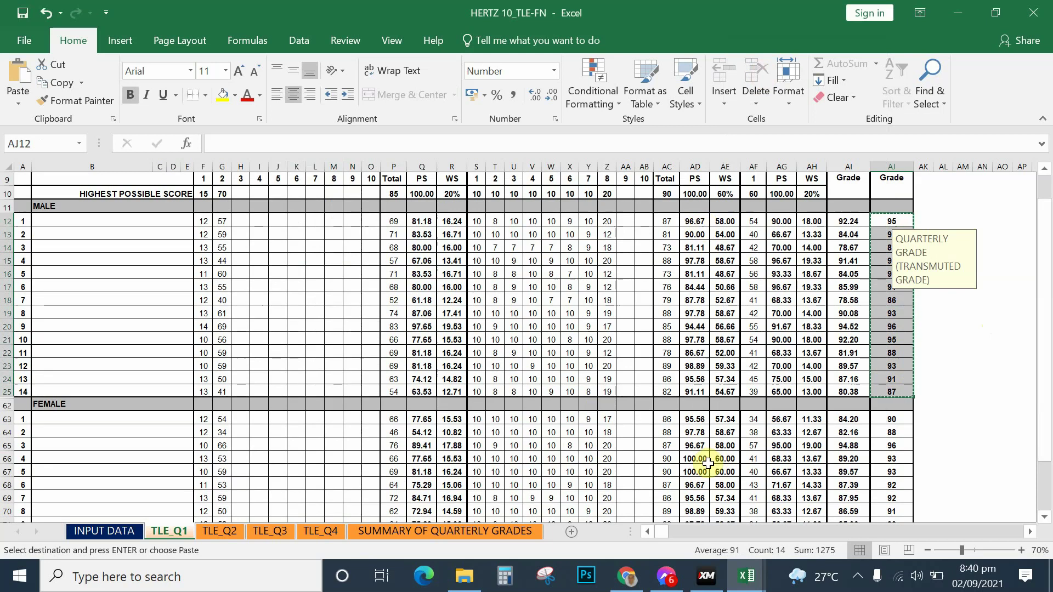
Step: Switch to the GPA GRADE POINT AVERAGE 2021 workbook and paste the copied male grades as values from D6 in the 10-ROENTGEN male column
{"action": "left_click", "coordinate": [749, 576]}
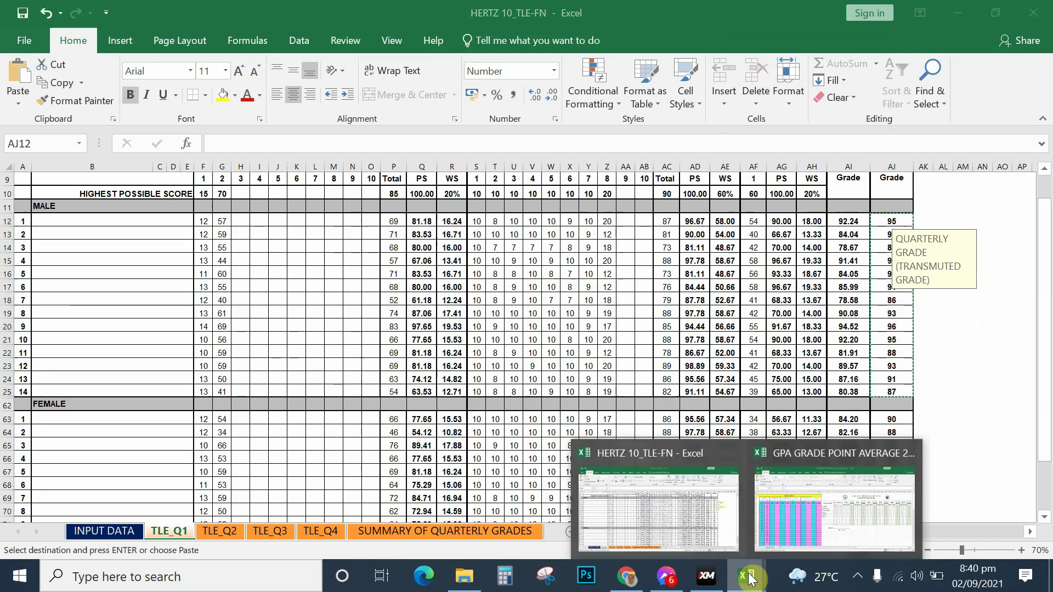
{"action": "left_click", "coordinate": [789, 518]}
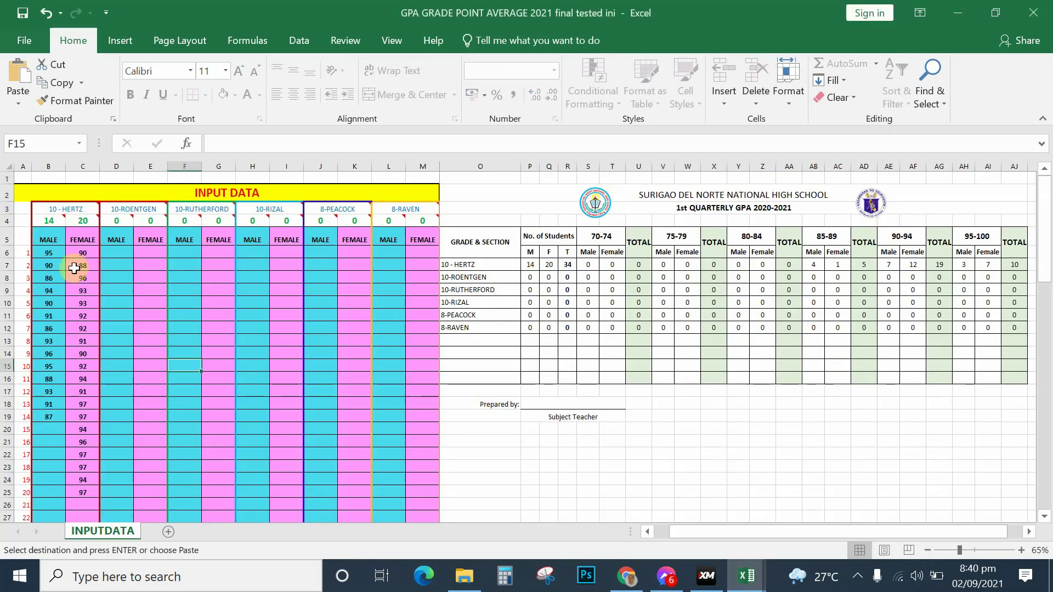
{"action": "left_click", "coordinate": [113, 253]}
{"action": "right_click", "coordinate": [112, 254]}
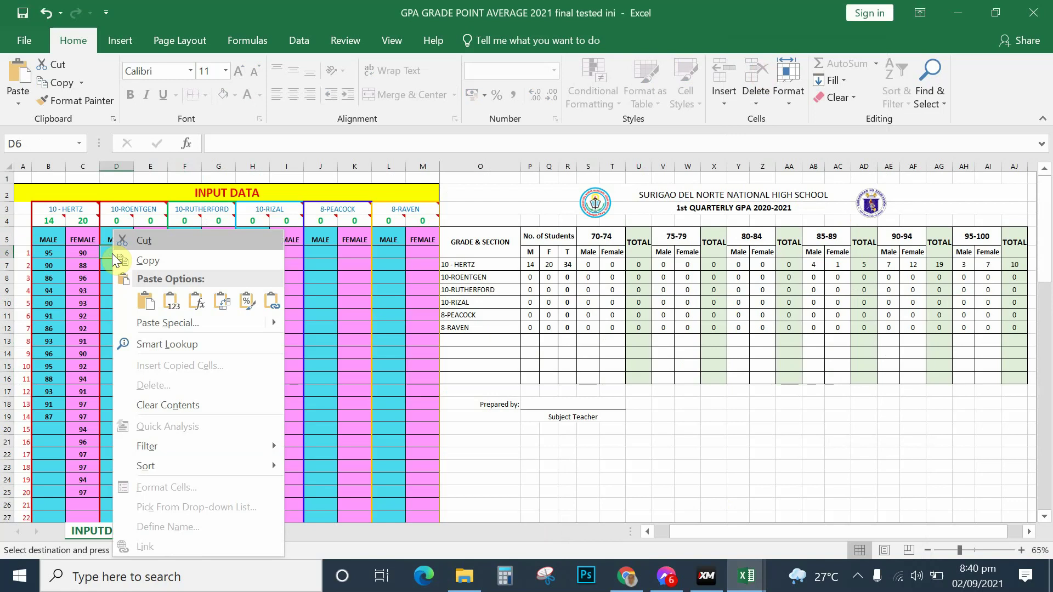
{"action": "left_click", "coordinate": [144, 299]}
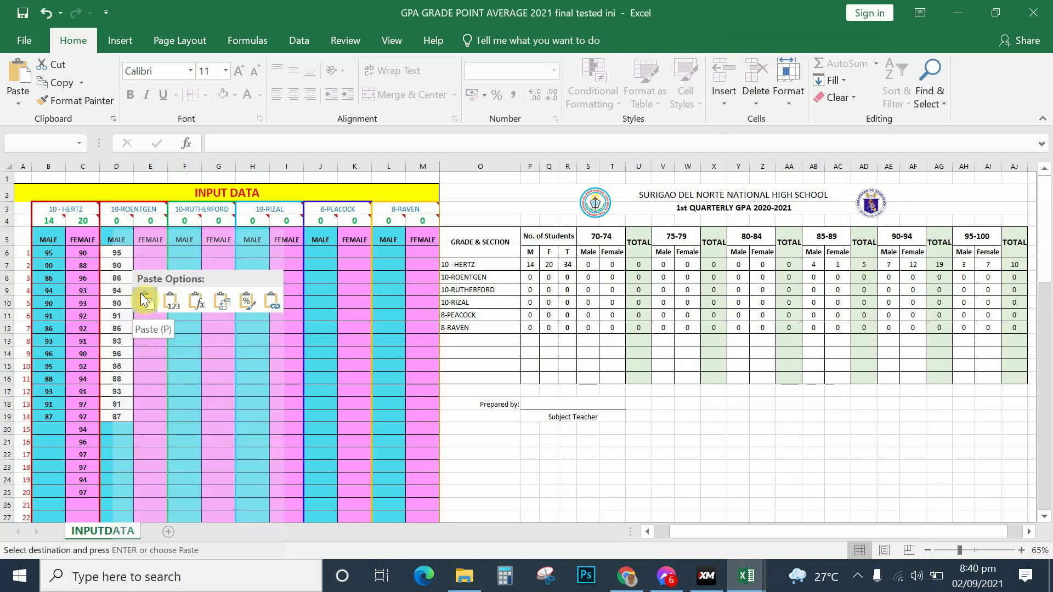
{"action": "left_click", "coordinate": [172, 299]}
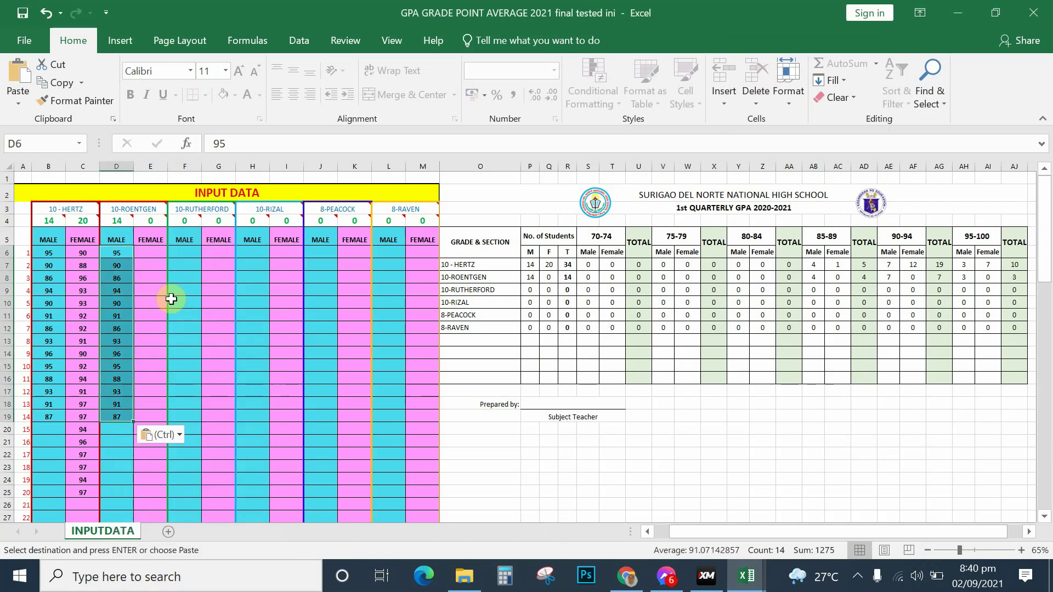
Step: Switch to the HERTZ 10_TLE-FN workbook and copy the female quarterly grades in AJ63:AJ82 of the TLE_Q1 sheet
{"action": "left_click", "coordinate": [747, 577]}
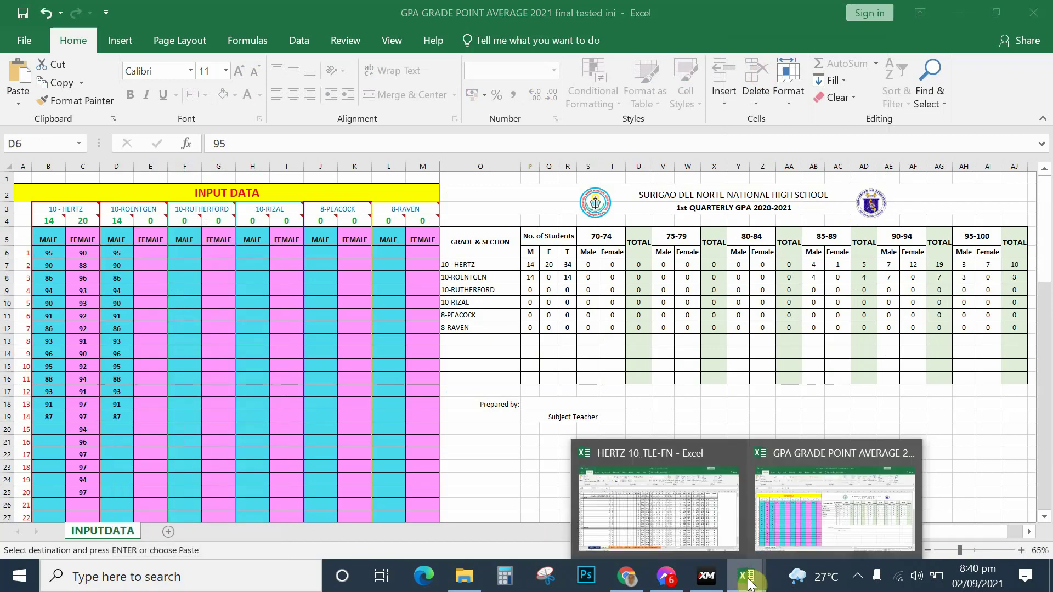
{"action": "left_click", "coordinate": [685, 533]}
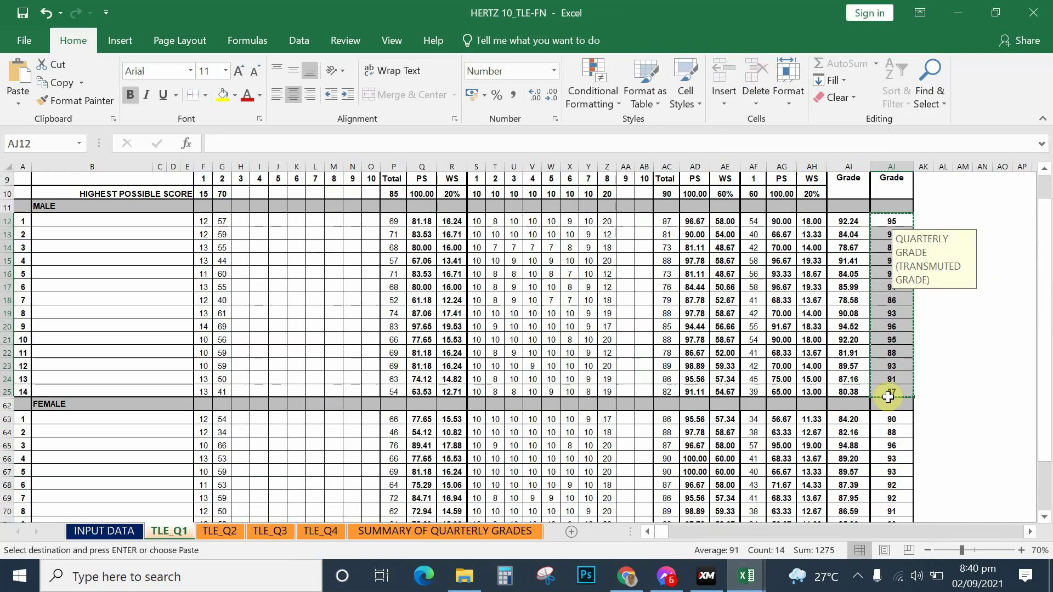
{"action": "left_click_drag", "start_coordinate": [897, 426], "coordinate": [888, 497]}
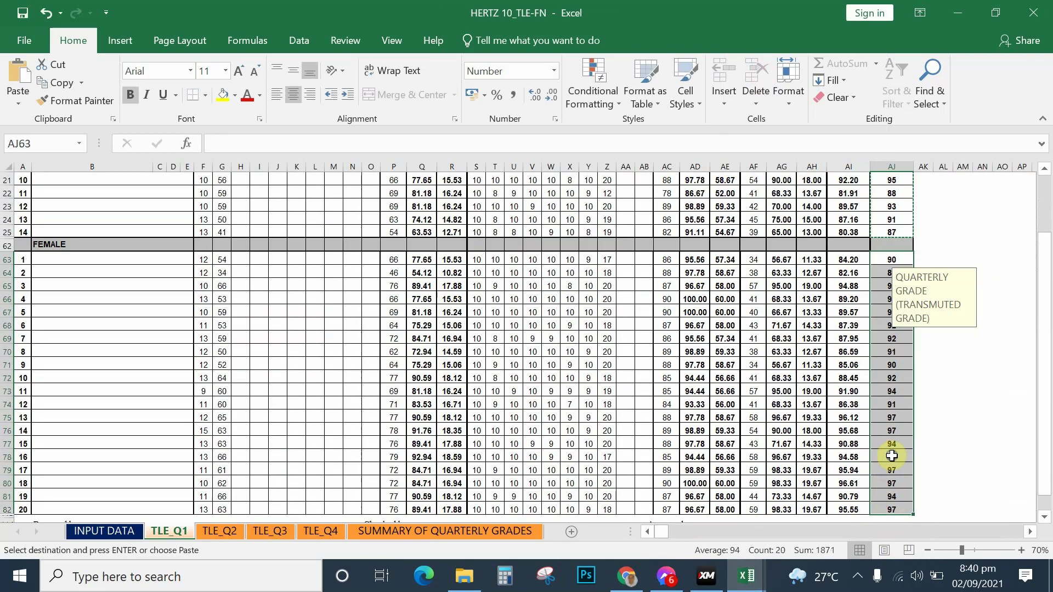
{"action": "right_click", "coordinate": [890, 458]}
{"action": "left_click", "coordinate": [750, 160]}
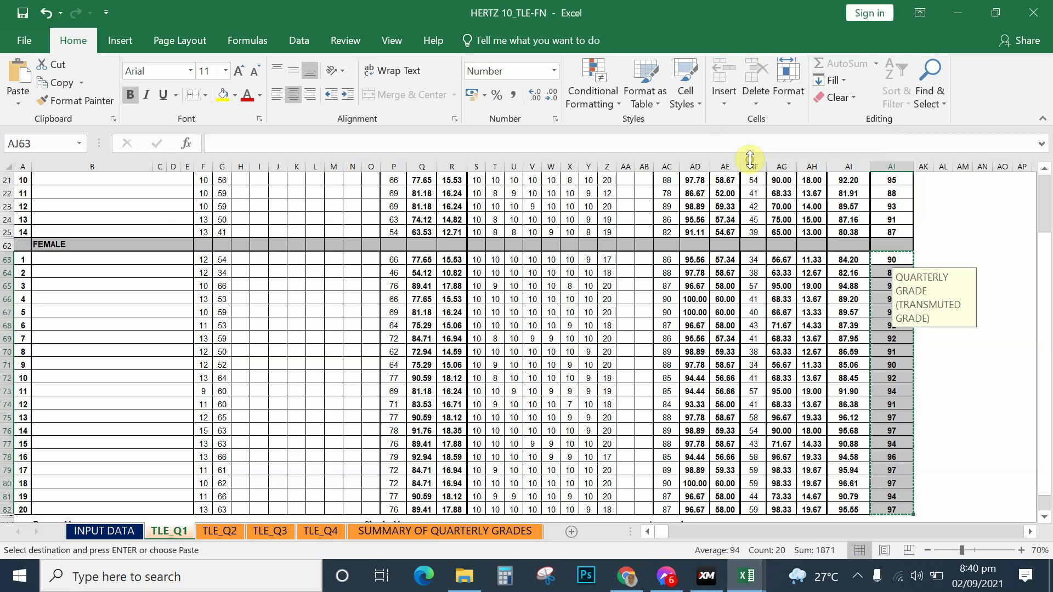
Step: Switch to the GPA GRADE POINT AVERAGE 2021 workbook and paste the female grades as values from E6 in the 10-ROENTGEN female column
{"action": "mouse_move", "coordinate": [747, 575]}
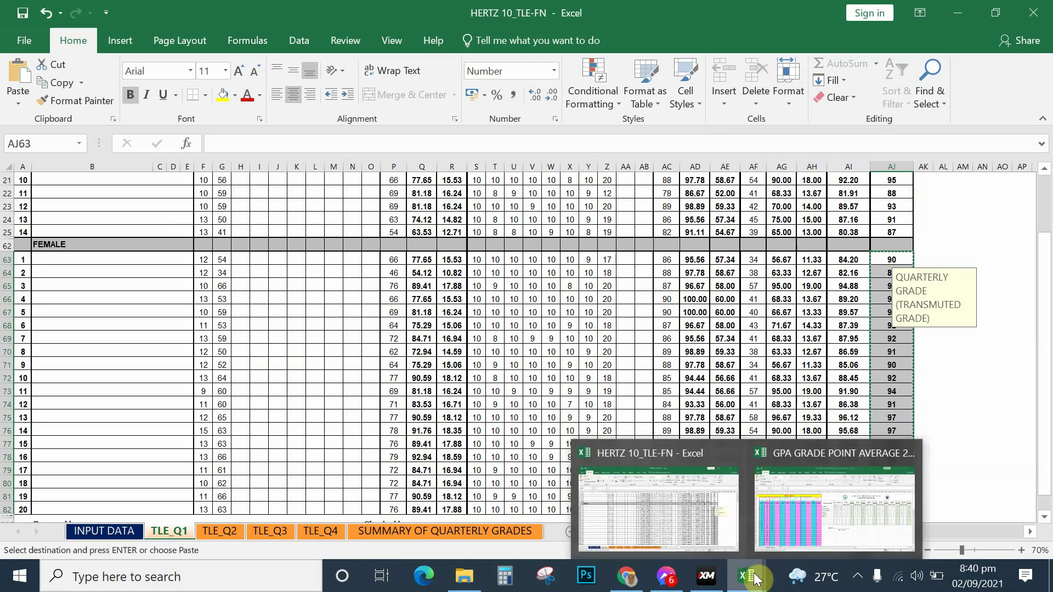
{"action": "left_click", "coordinate": [782, 542]}
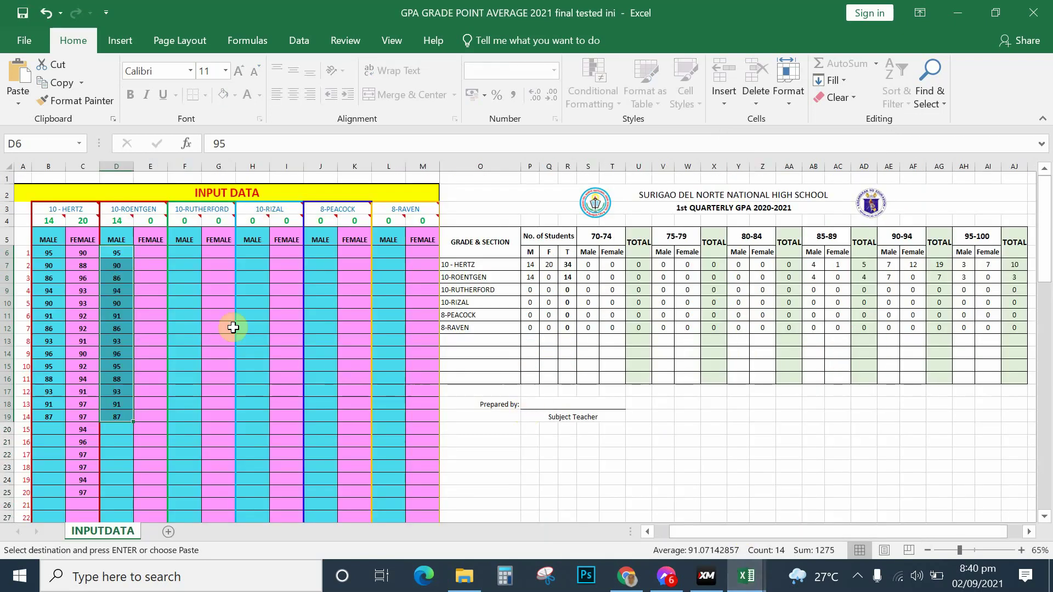
{"action": "left_click", "coordinate": [149, 250]}
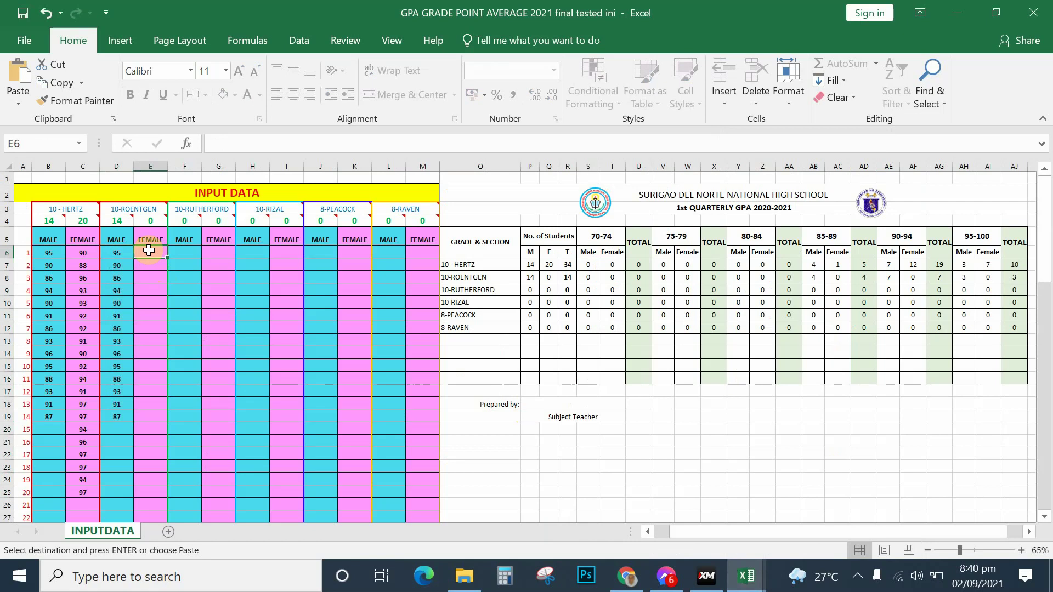
{"action": "right_click", "coordinate": [148, 252]}
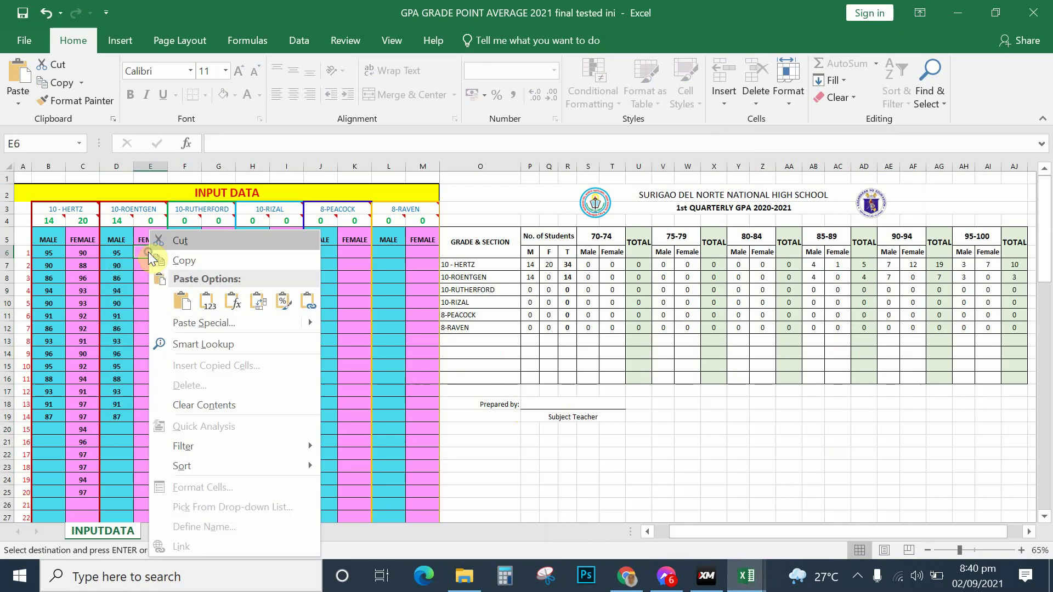
{"action": "left_click", "coordinate": [203, 299]}
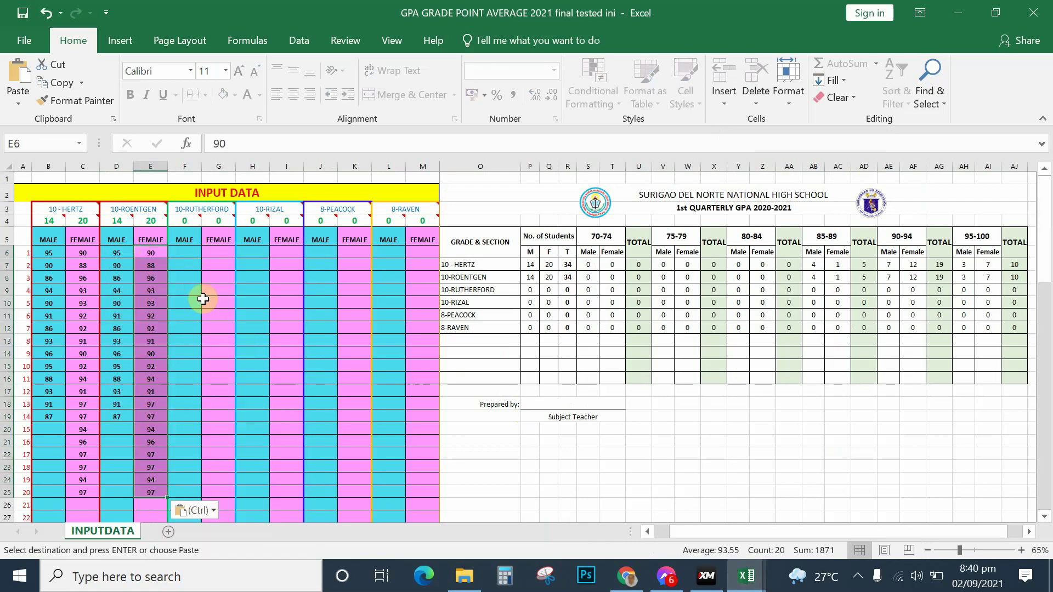
Step: Compare the 10-ROENTGEN, 10-RUTHERFORD and 10-RIZAL headings and the 10-ROENTGEN input grades with their rows in the summary table
{"action": "left_click", "coordinate": [470, 277]}
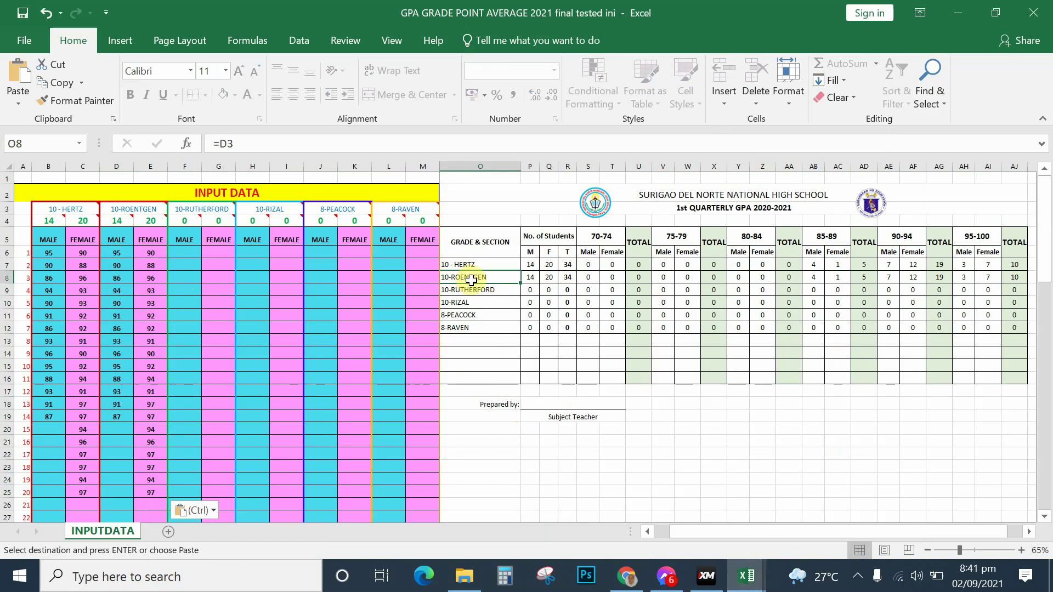
{"action": "left_click", "coordinate": [144, 210]}
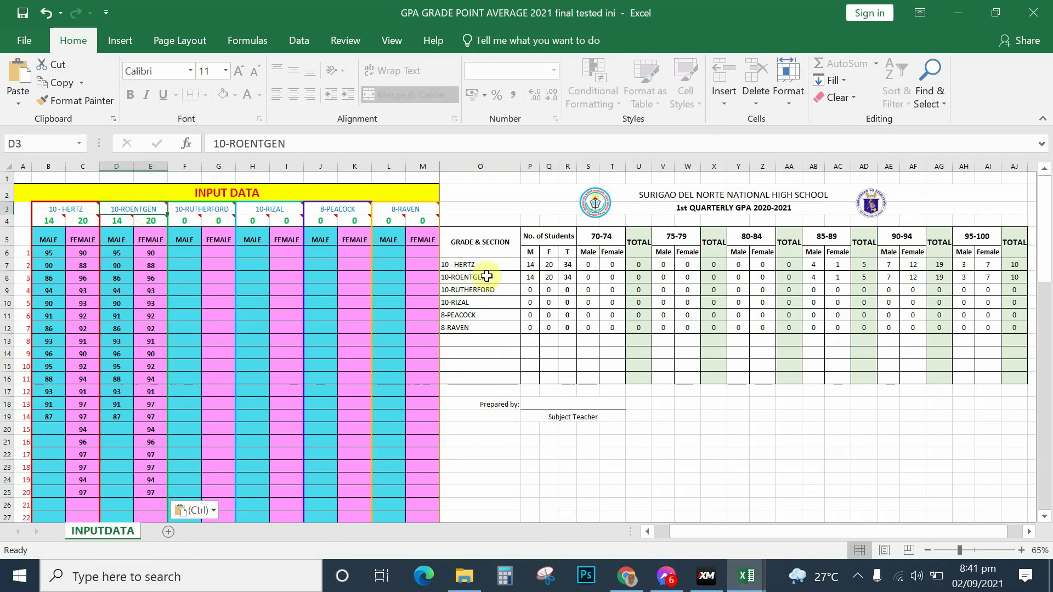
{"action": "left_click_drag", "start_coordinate": [484, 277], "coordinate": [1003, 282]}
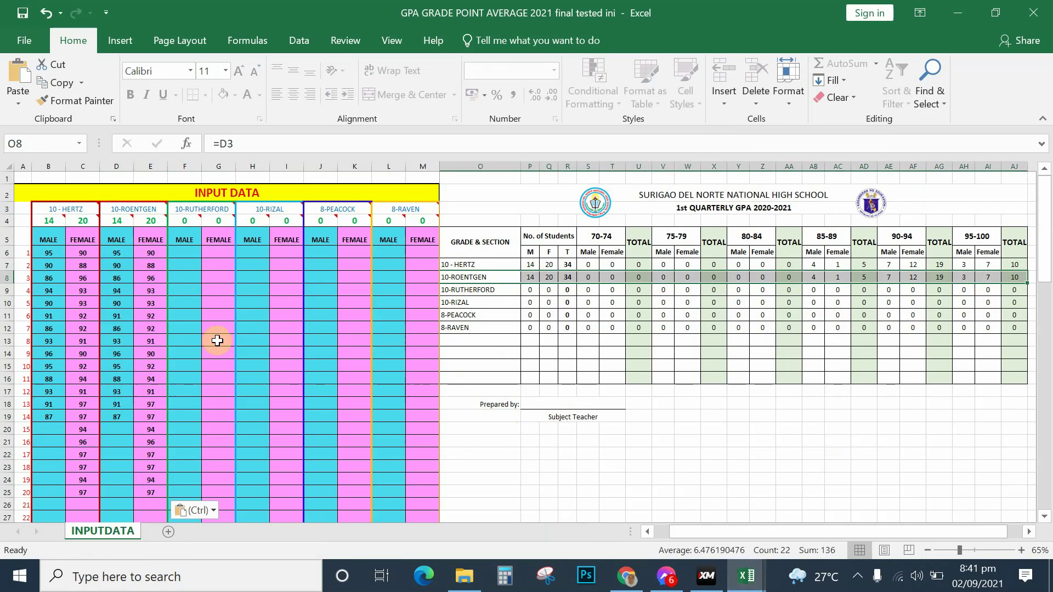
{"action": "left_click", "coordinate": [116, 237]}
{"action": "left_click_drag", "start_coordinate": [116, 237], "coordinate": [157, 486]}
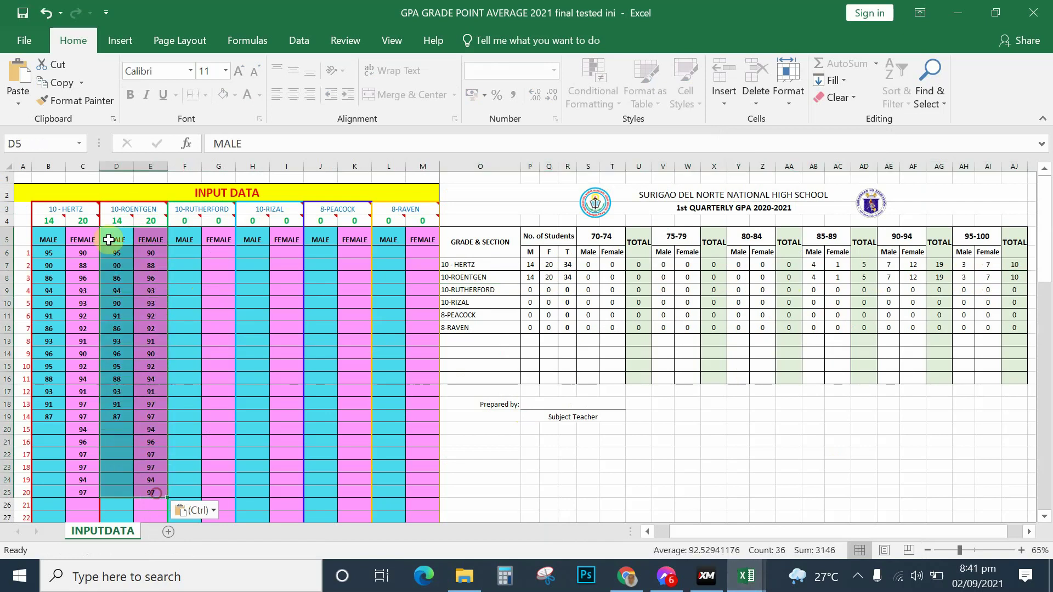
{"action": "left_click_drag", "start_coordinate": [116, 209], "coordinate": [134, 501]}
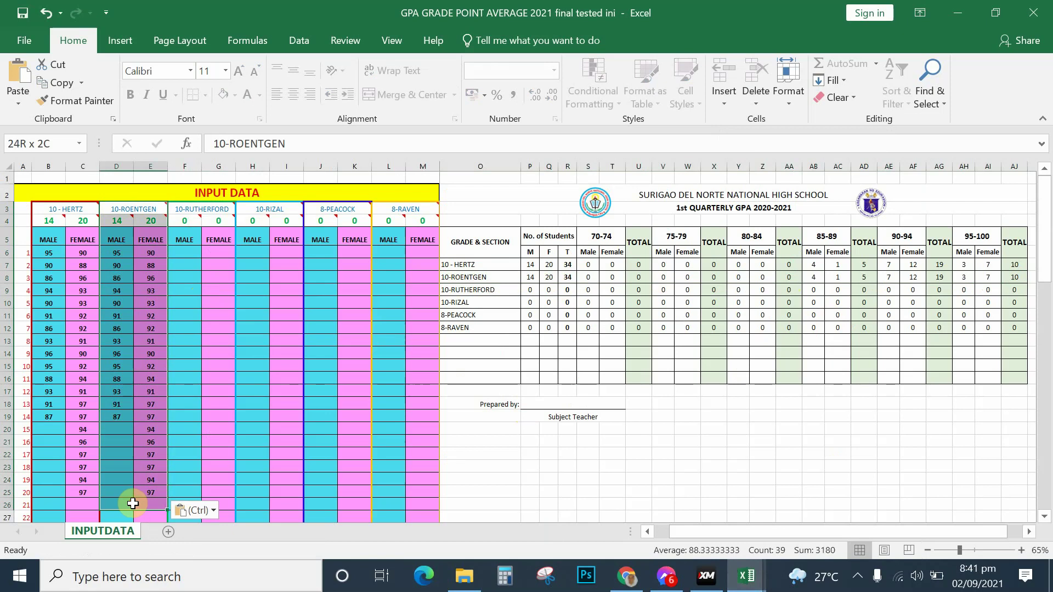
{"action": "left_click", "coordinate": [543, 277]}
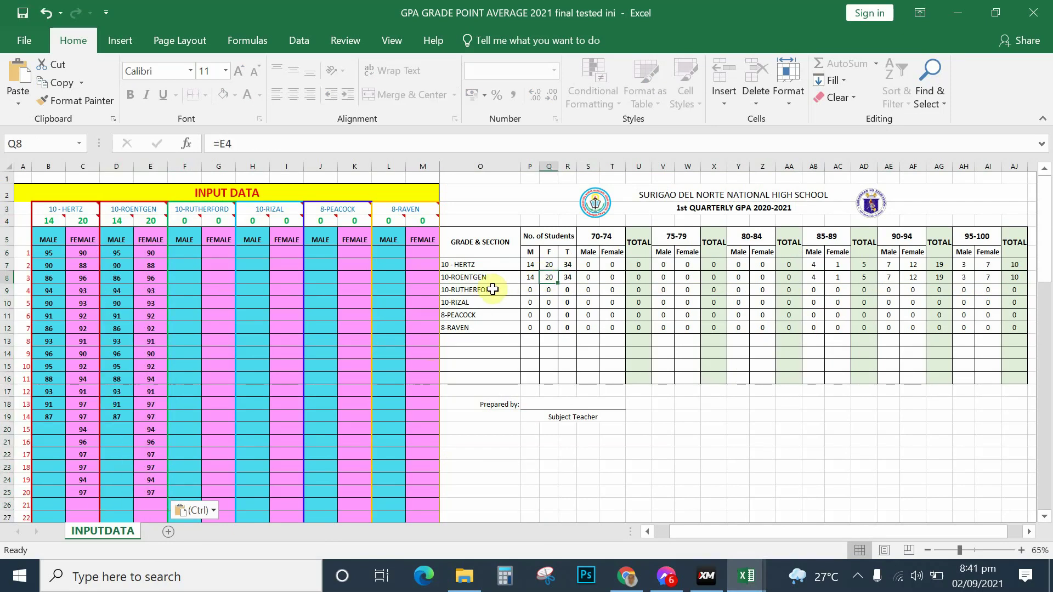
{"action": "left_click", "coordinate": [211, 209]}
{"action": "left_click", "coordinate": [484, 288]}
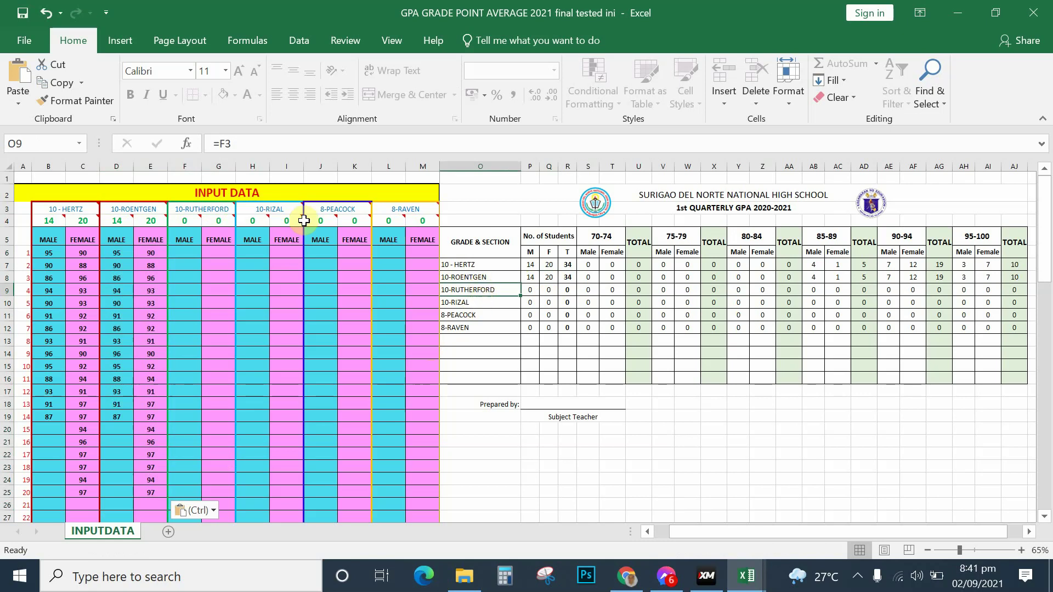
{"action": "left_click", "coordinate": [277, 209]}
{"action": "left_click_drag", "start_coordinate": [454, 302], "coordinate": [687, 302]}
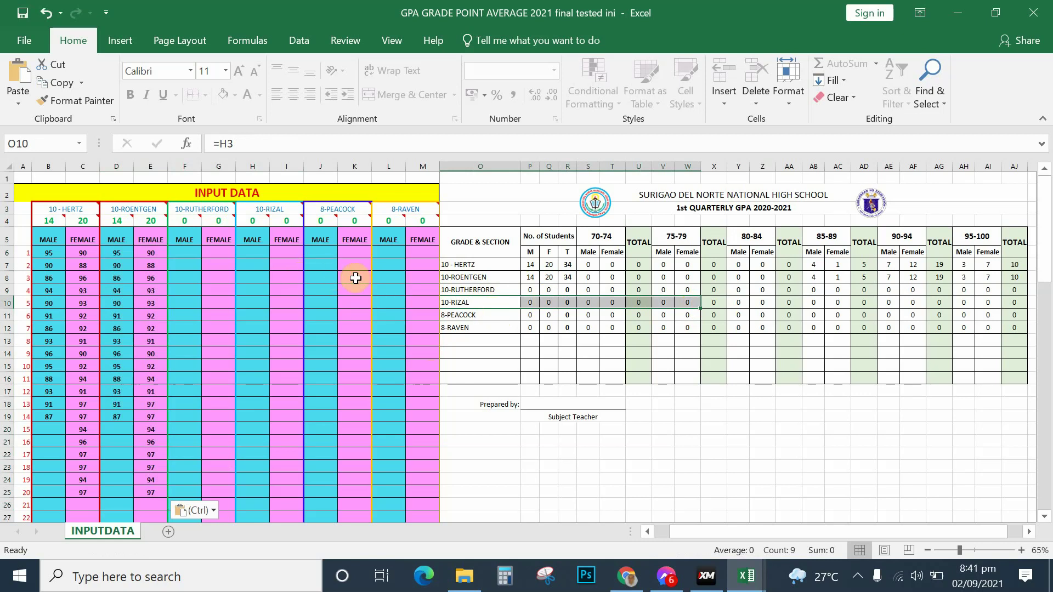
Step: Rename the first section heading in B3 as "10 - diego Silang" and check its linked name in the summary table
{"action": "left_click", "coordinate": [87, 209]}
{"action": "double_click", "coordinate": [85, 208]}
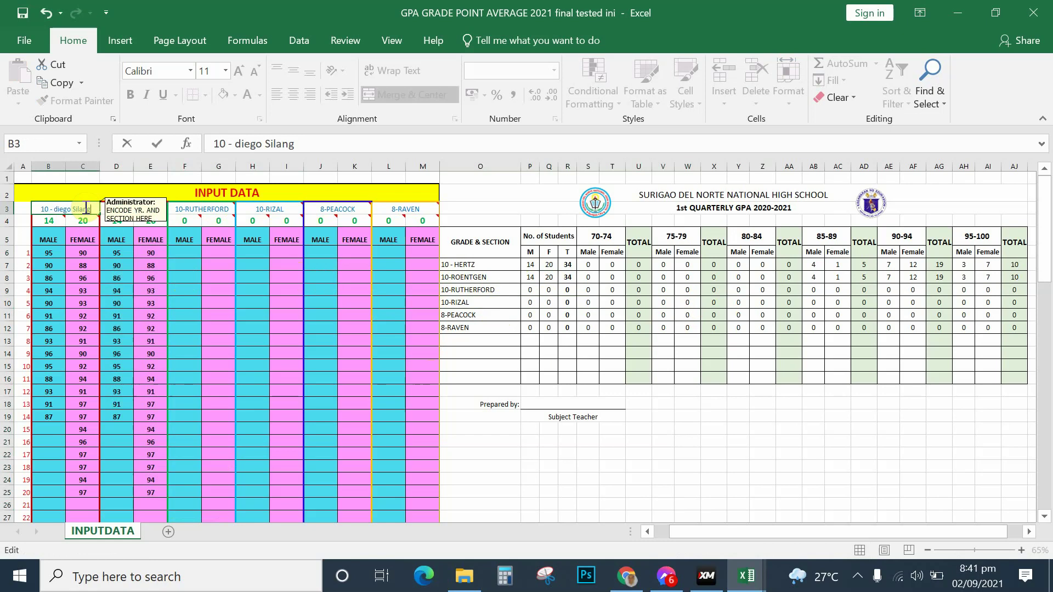
{"action": "key", "text": "Return"}
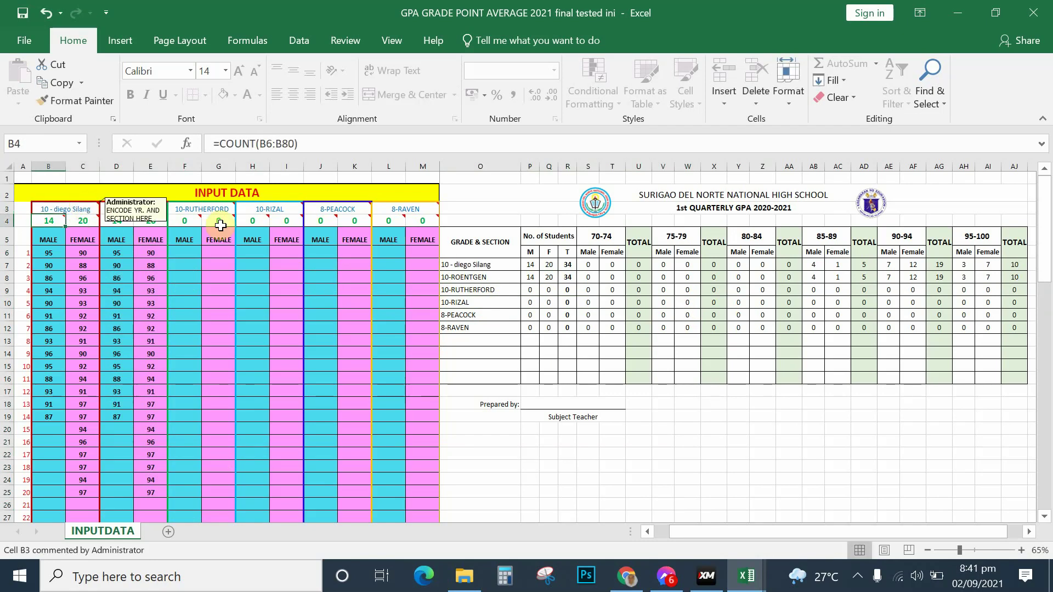
{"action": "left_click", "coordinate": [472, 266]}
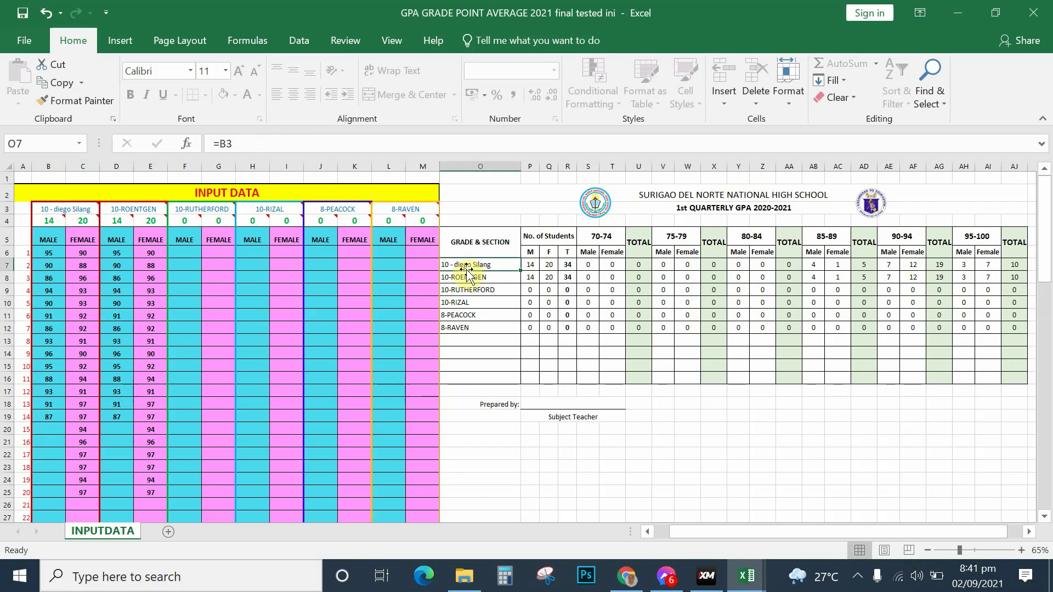
Step: Capitalize the section name in B3 so the heading reads "10 - Diego Silang"
{"action": "left_click", "coordinate": [57, 210]}
{"action": "double_click", "coordinate": [56, 210]}
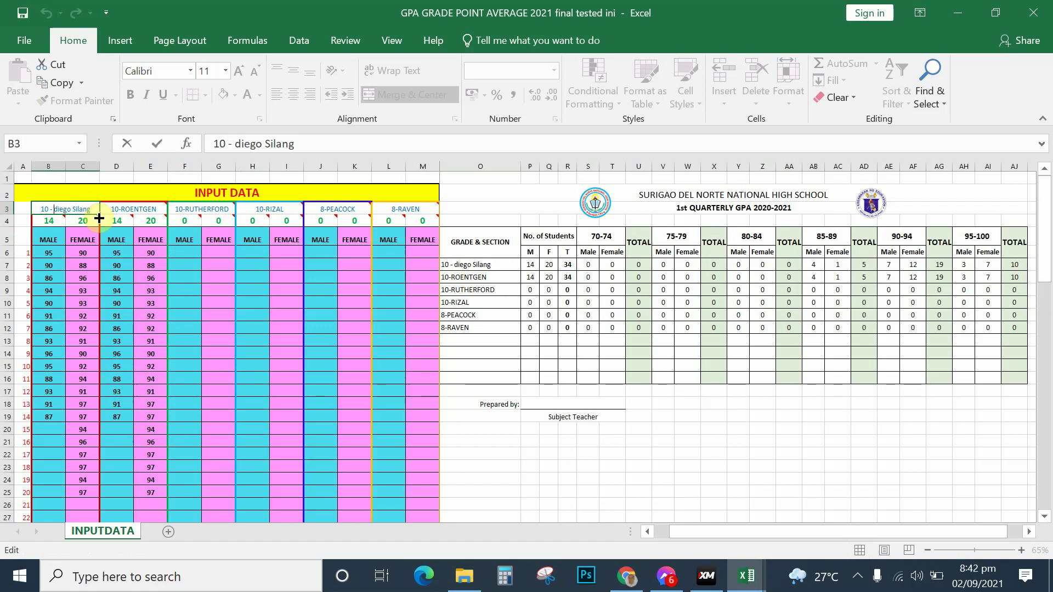
{"action": "key", "text": "Delete"}
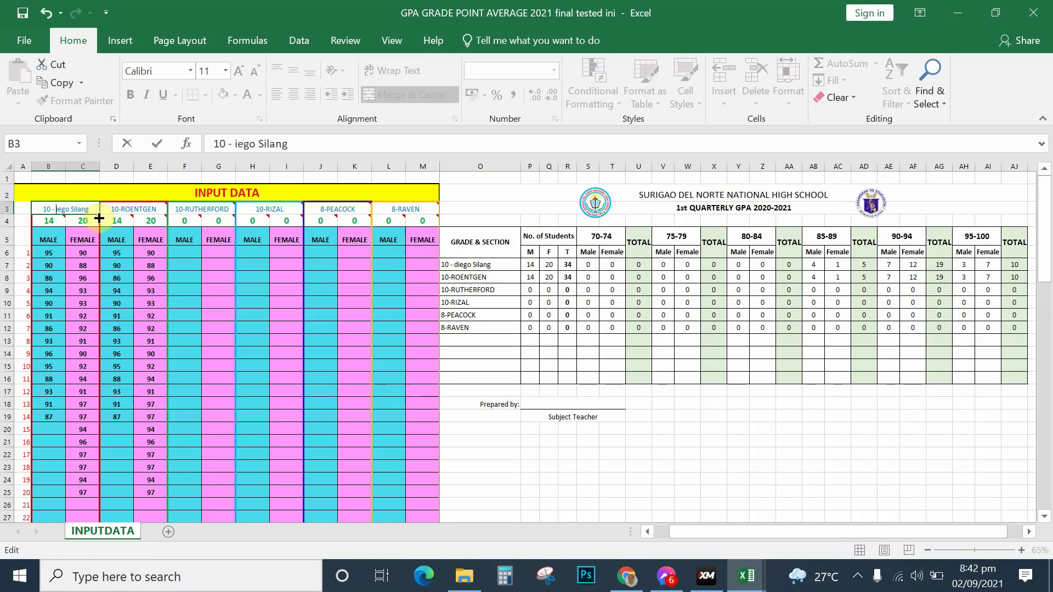
{"action": "type", "text": "D"}
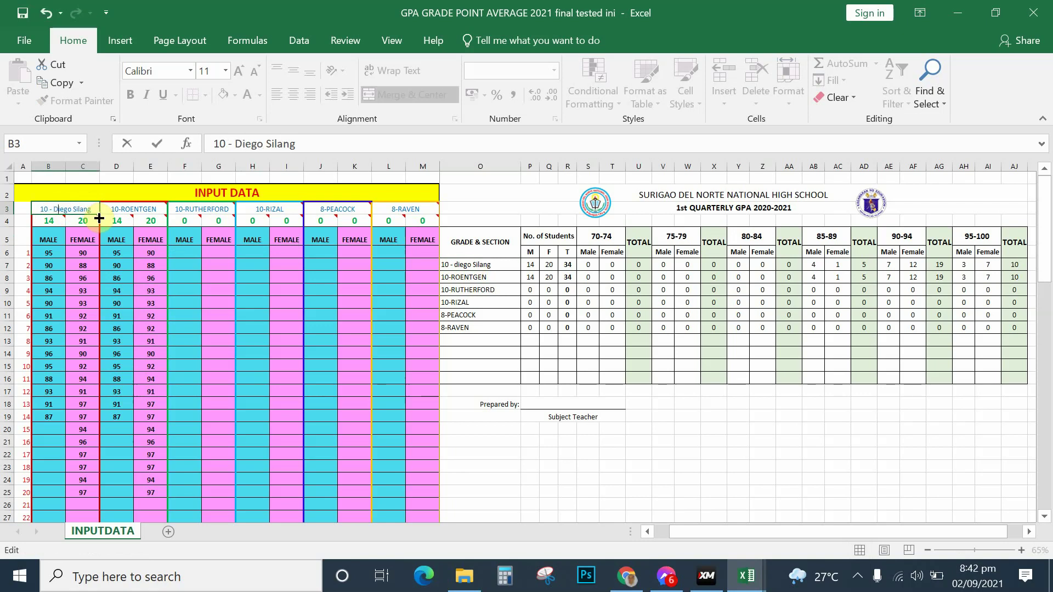
{"action": "left_click", "coordinate": [463, 268]}
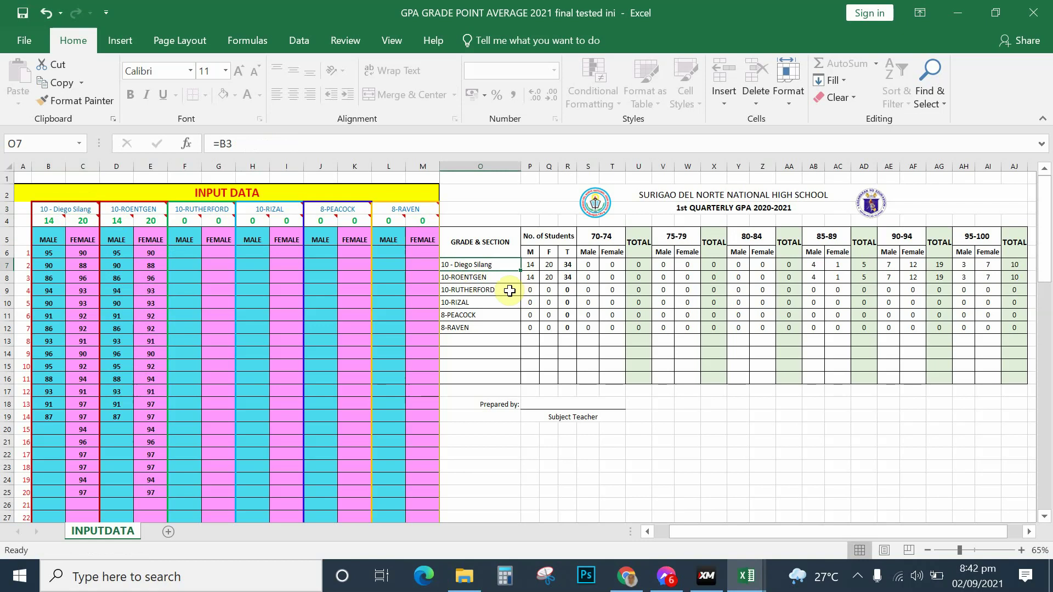
{"action": "left_click", "coordinate": [467, 394]}
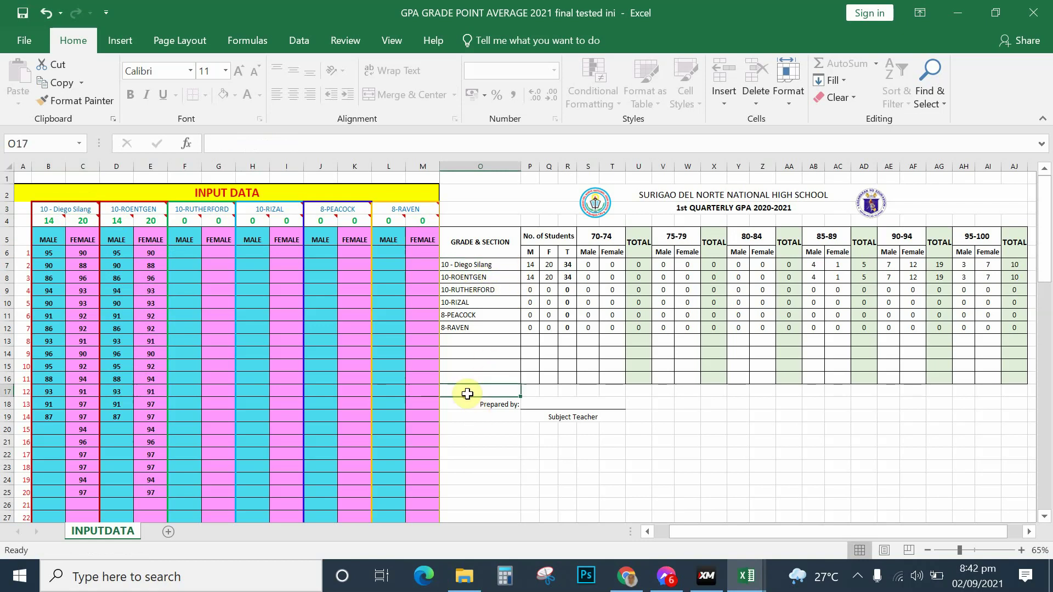
Step: Rename the second section heading in D3 as "10-hertz" and check its linked row in the summary table
{"action": "left_click", "coordinate": [144, 208]}
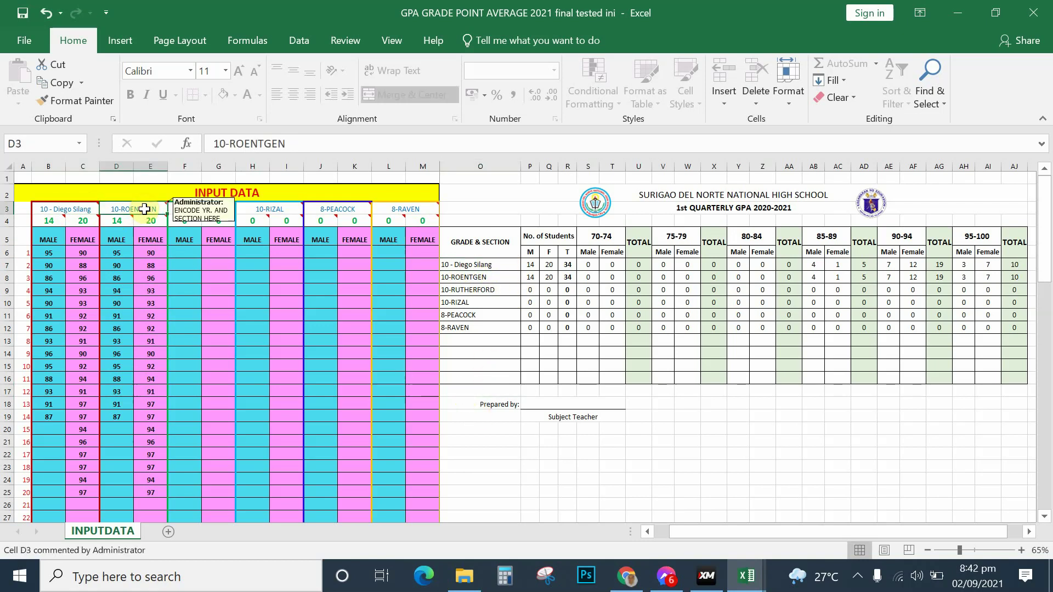
{"action": "double_click", "coordinate": [158, 208]}
{"action": "left_click_drag", "start_coordinate": [155, 208], "coordinate": [121, 211]}
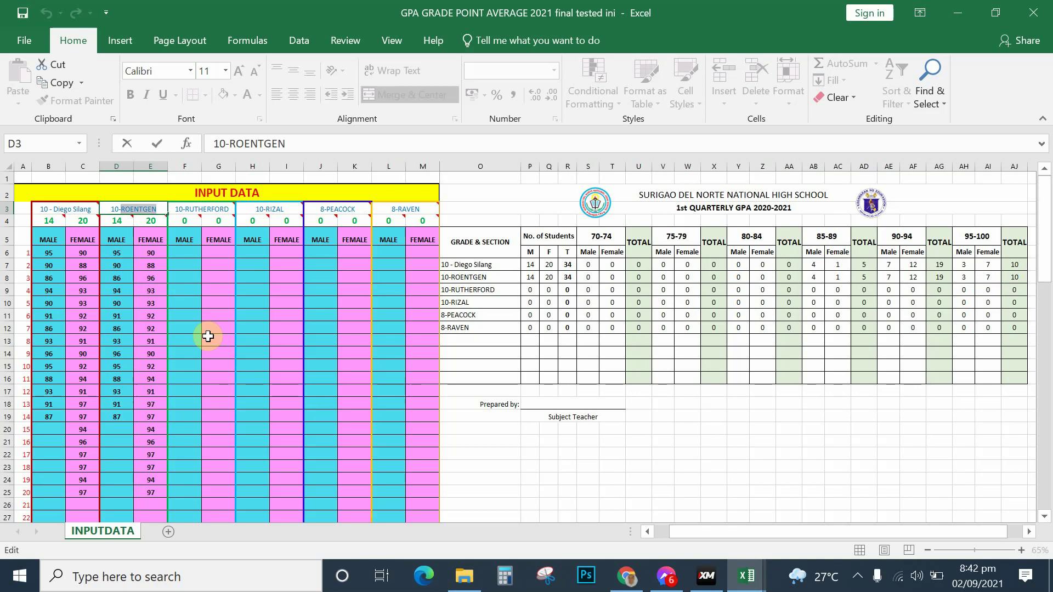
{"action": "type", "text": "hertz"}
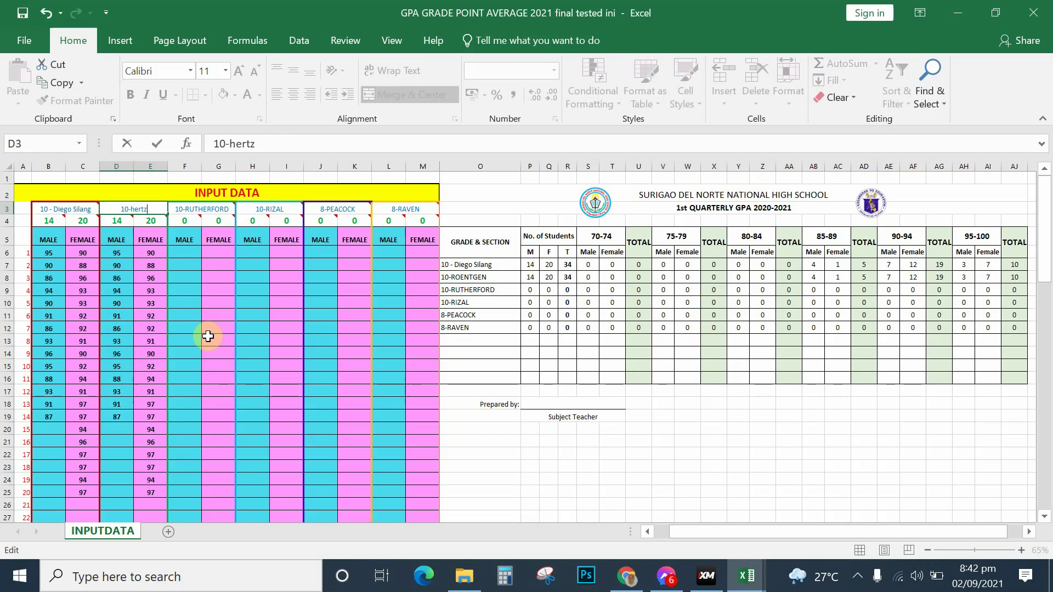
{"action": "key", "text": "Return"}
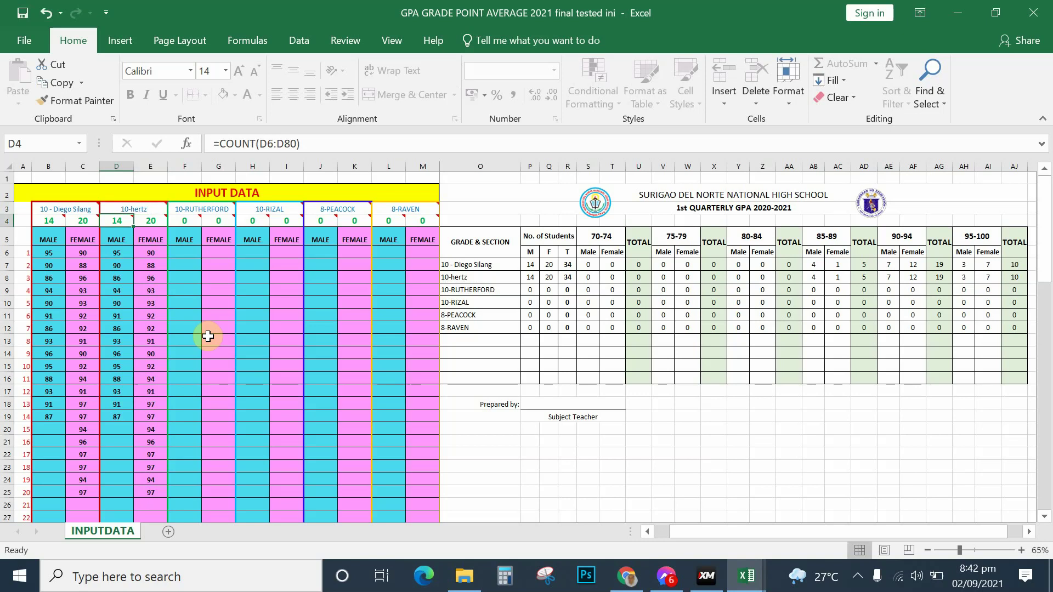
{"action": "left_click", "coordinate": [484, 277]}
{"action": "left_click_drag", "start_coordinate": [485, 277], "coordinate": [586, 282]}
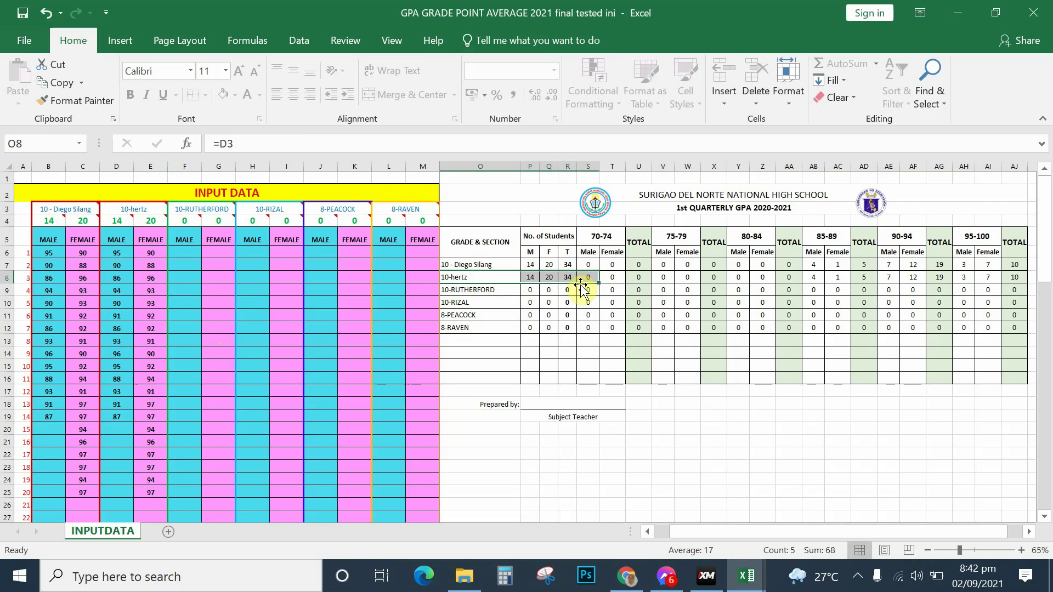
Step: Rename the third section heading in F3 as "fdfdfdfdf" and check its linked name in the summary table
{"action": "left_click", "coordinate": [217, 208]}
{"action": "type", "text": "f"}
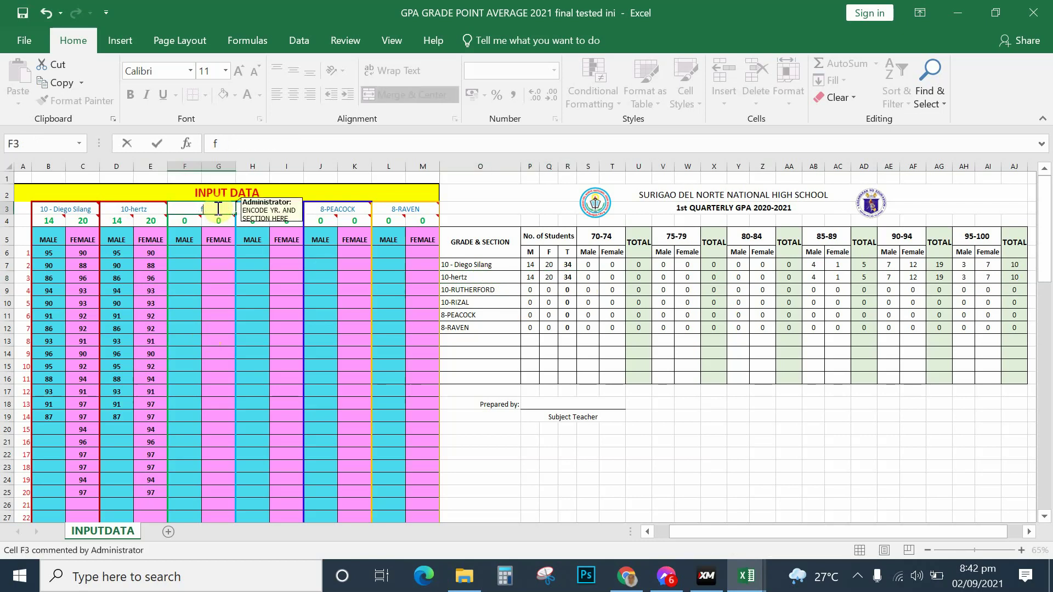
{"action": "type", "text": "dfdfdfdf"}
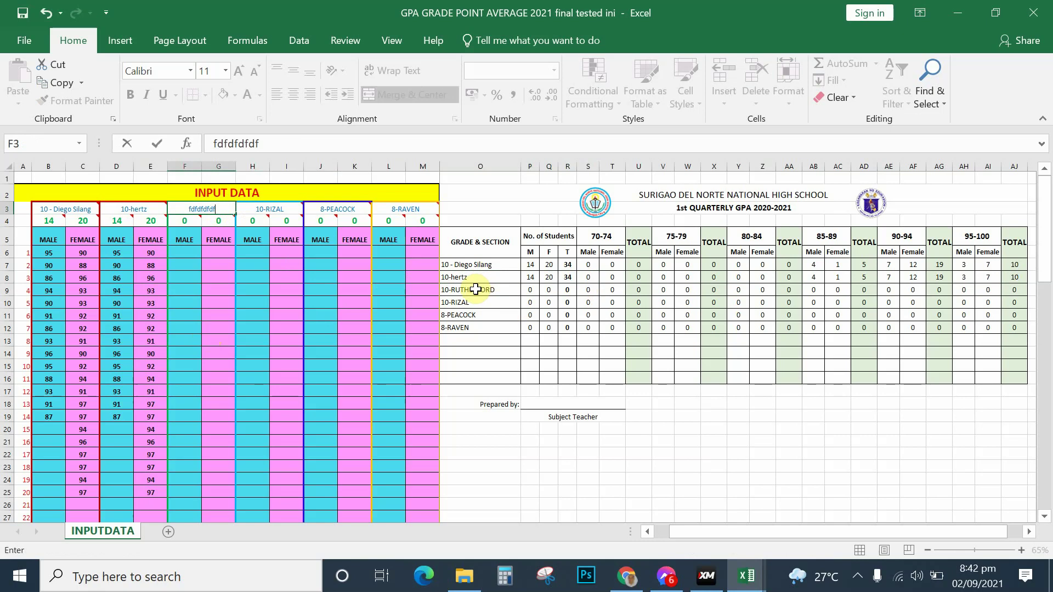
{"action": "left_click", "coordinate": [502, 467]}
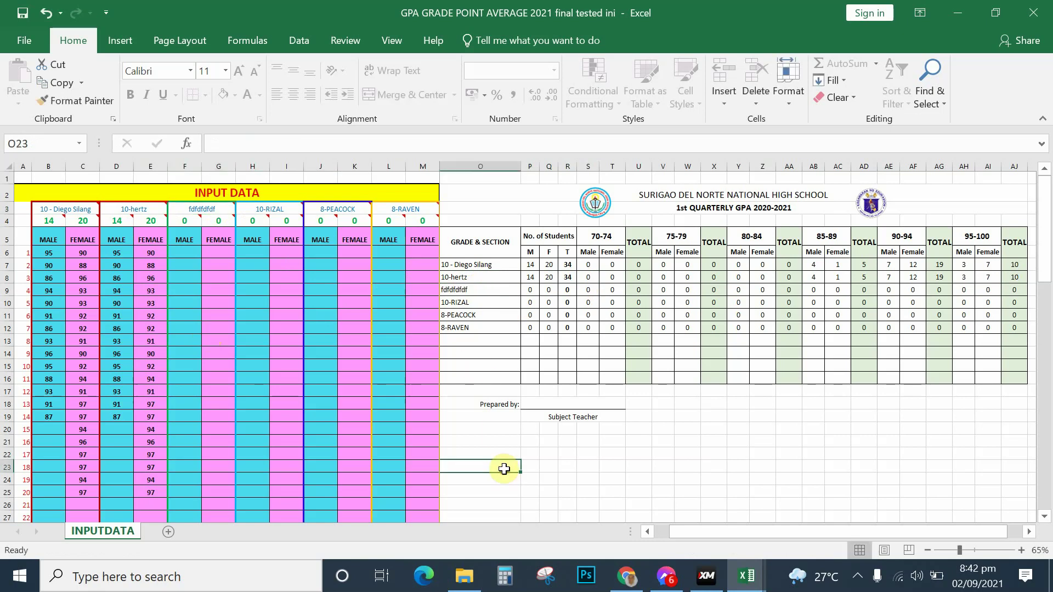
{"action": "left_click", "coordinate": [472, 289]}
Step: Rename the fourth section heading in H3 as "8-hhdhf" and check its linked row in the summary table
{"action": "left_click", "coordinate": [280, 210]}
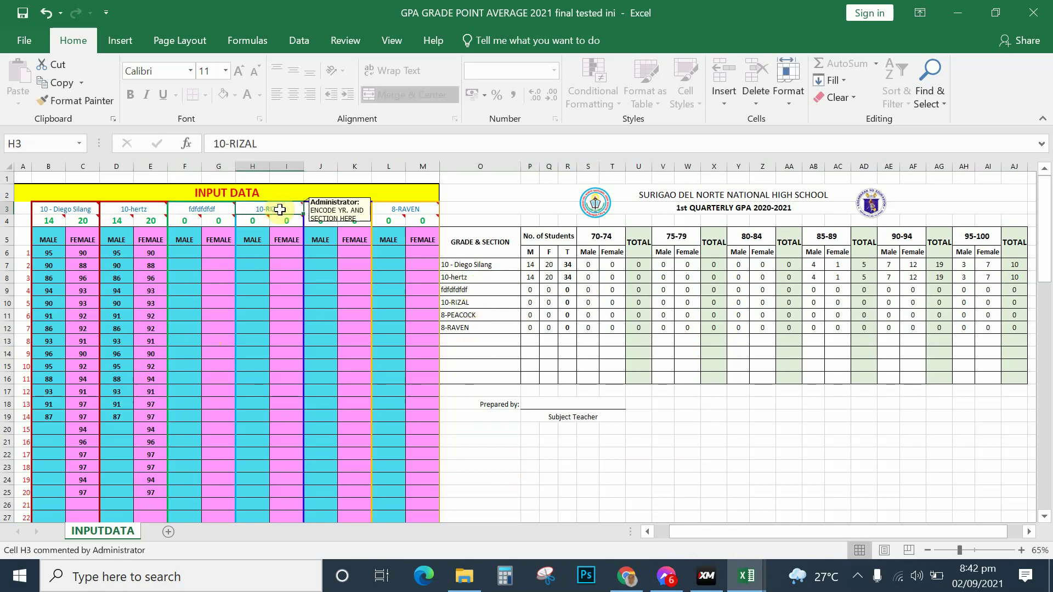
{"action": "type", "text": "8-"}
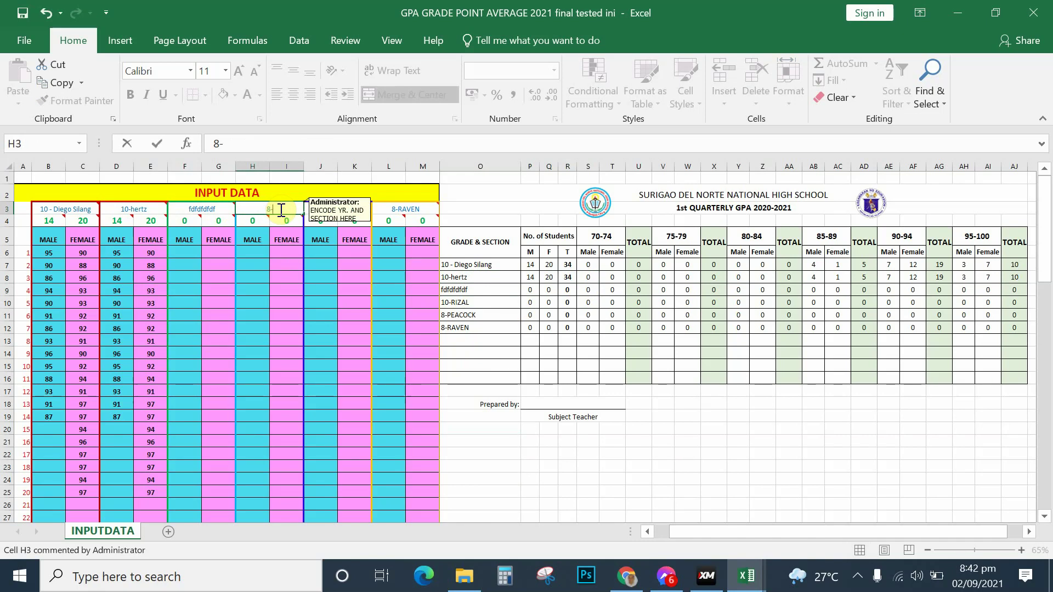
{"action": "type", "text": "hhdhf"}
{"action": "key", "text": "Return"}
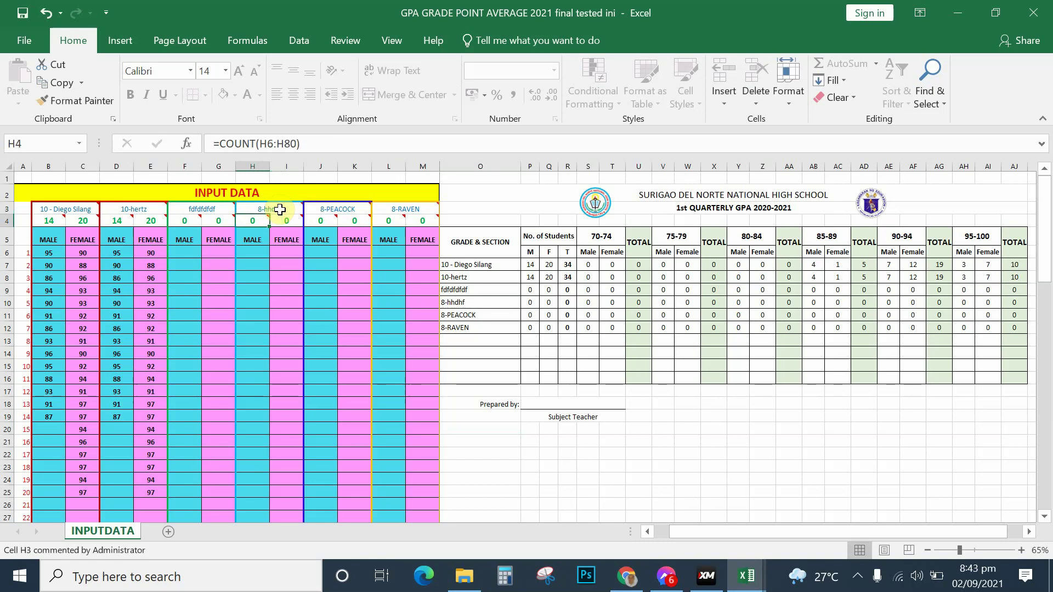
{"action": "left_click", "coordinate": [472, 299]}
{"action": "left_click_drag", "start_coordinate": [472, 299], "coordinate": [570, 301]}
{"action": "left_click", "coordinate": [823, 263]}
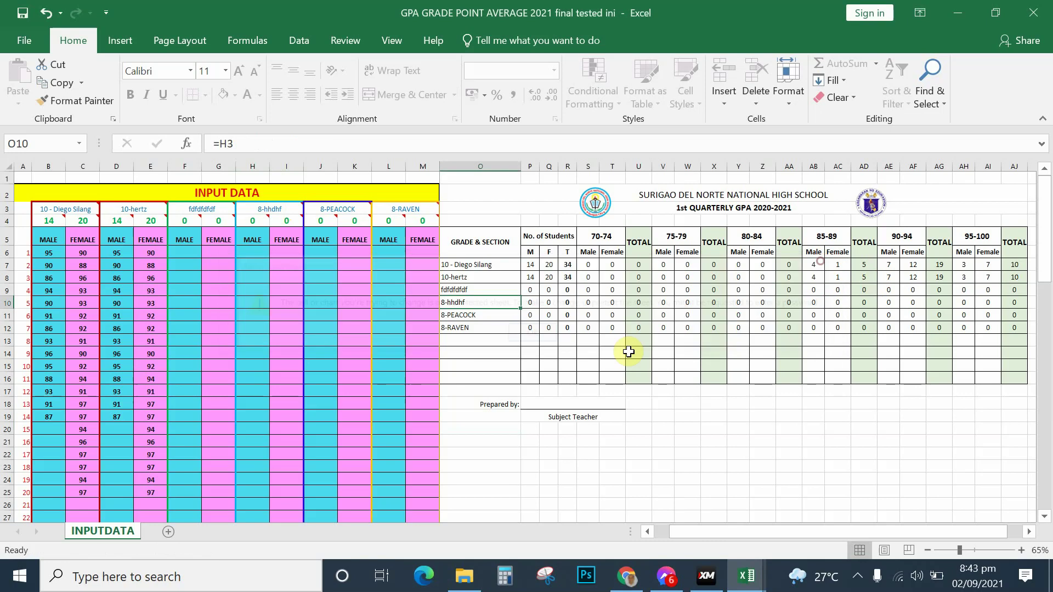
{"action": "left_click_drag", "start_coordinate": [496, 301], "coordinate": [801, 301]}
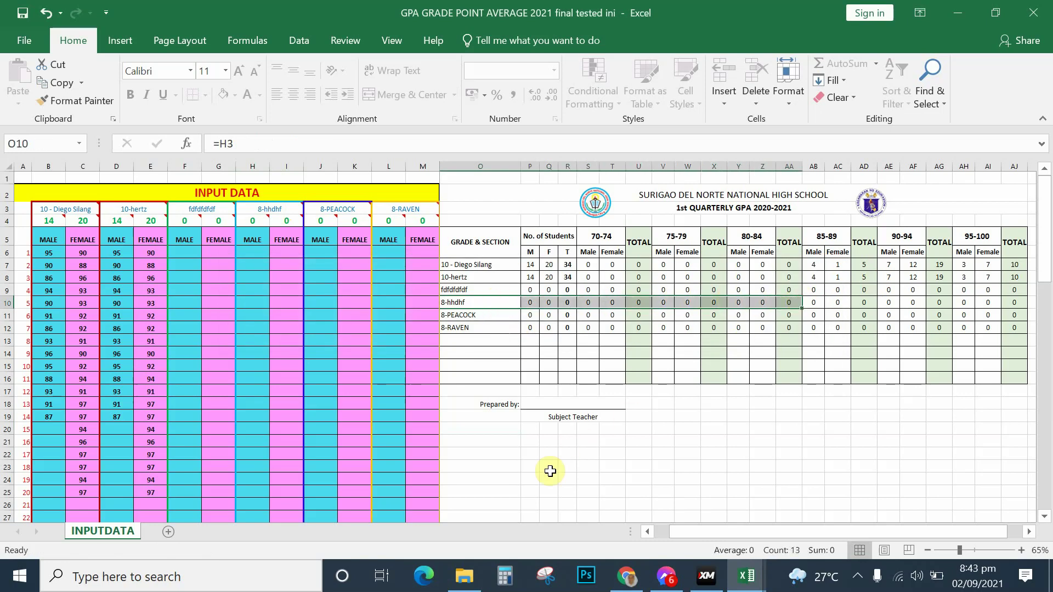
{"action": "left_click", "coordinate": [505, 300]}
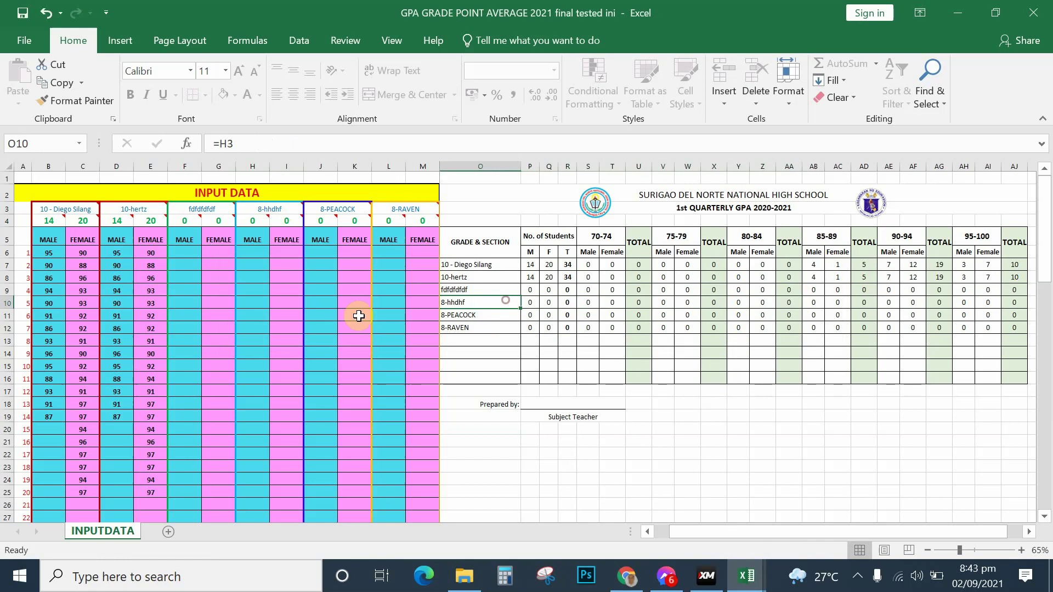
Step: Compare the third section's male and female input cells in F6:G25 with its row in the summary table
{"action": "left_click", "coordinate": [186, 250]}
{"action": "left_click_drag", "start_coordinate": [210, 257], "coordinate": [214, 487]}
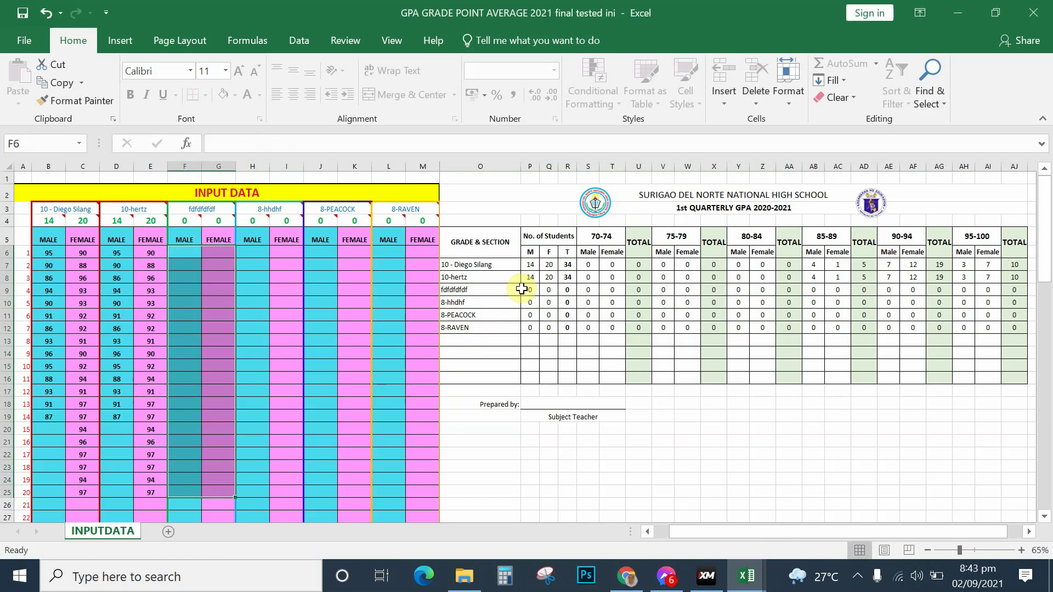
{"action": "left_click", "coordinate": [472, 291]}
{"action": "left_click_drag", "start_coordinate": [471, 291], "coordinate": [853, 290]}
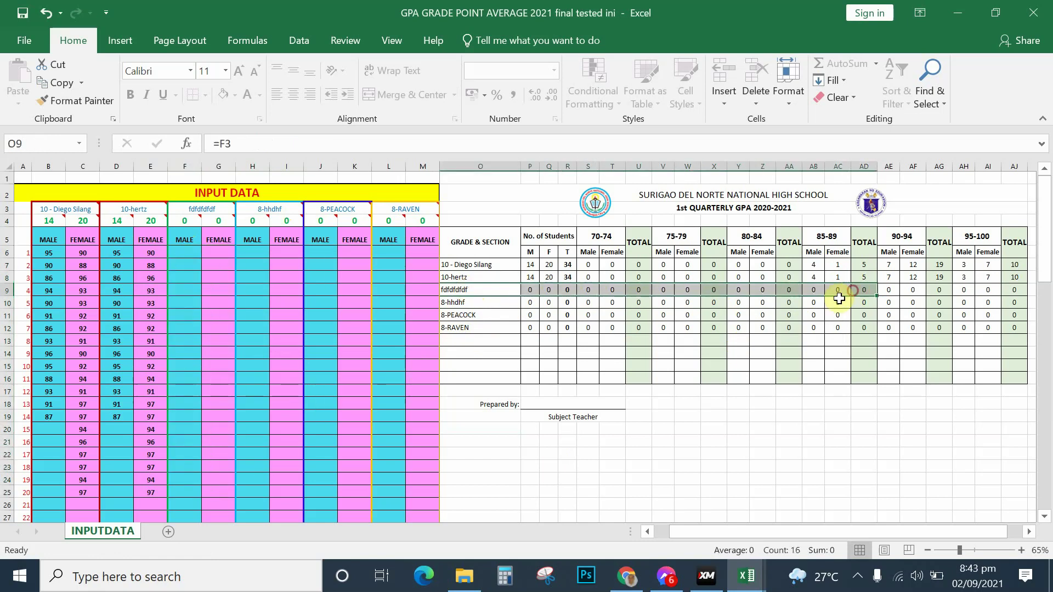
{"action": "left_click", "coordinate": [686, 432]}
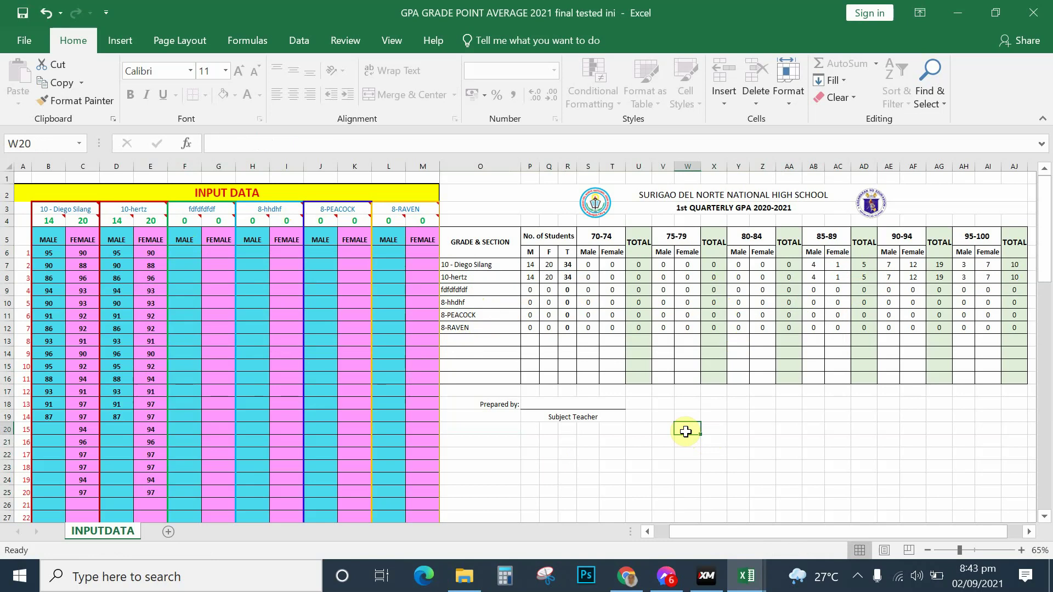